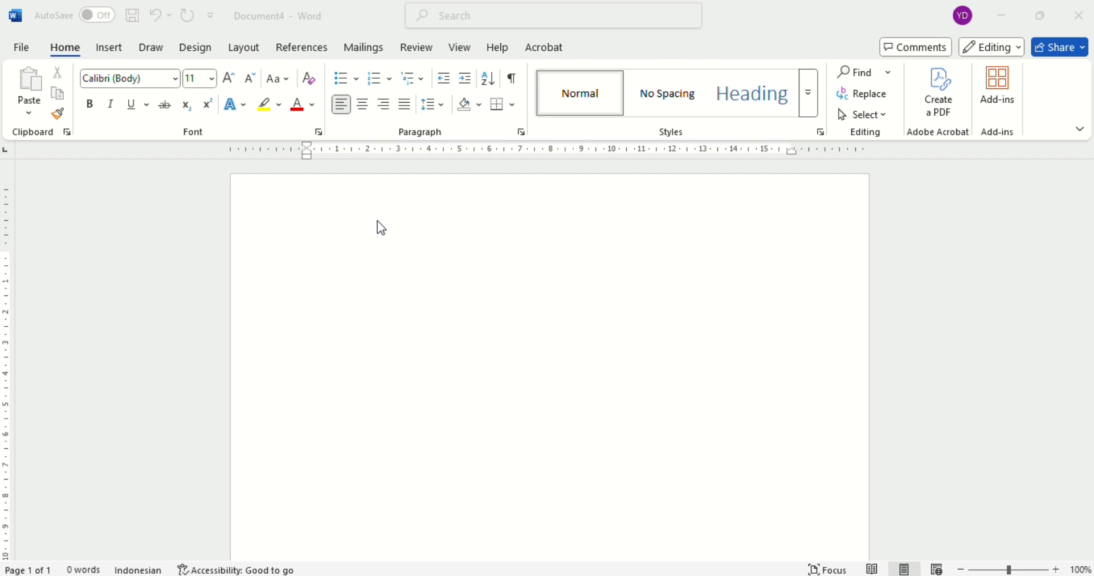
Enter "UPT BALAI LATIHAN KERJA" as the first line of the blank document
click(357, 251)
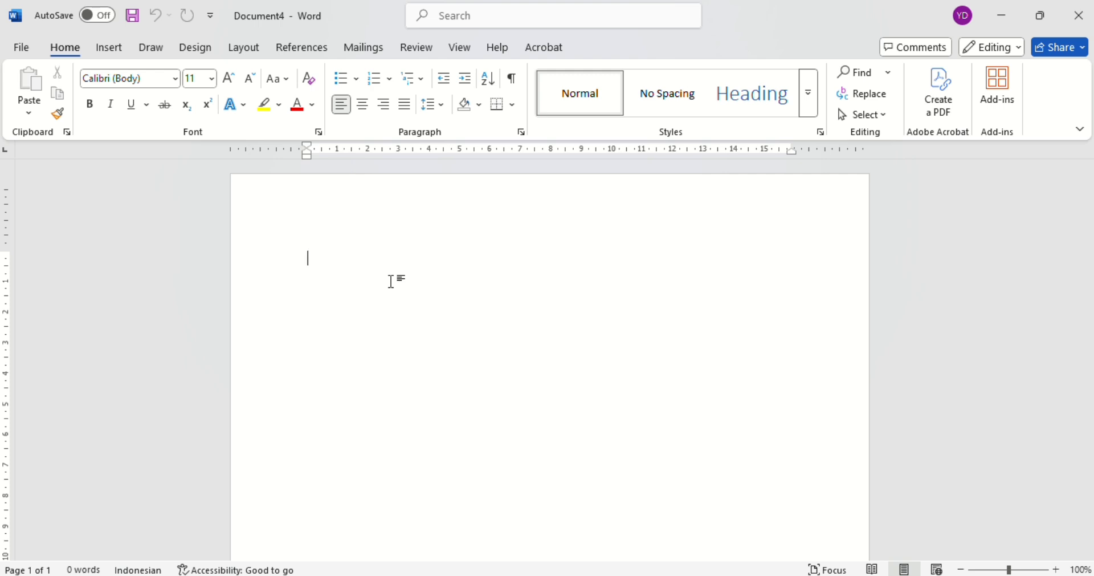
text(UPT)
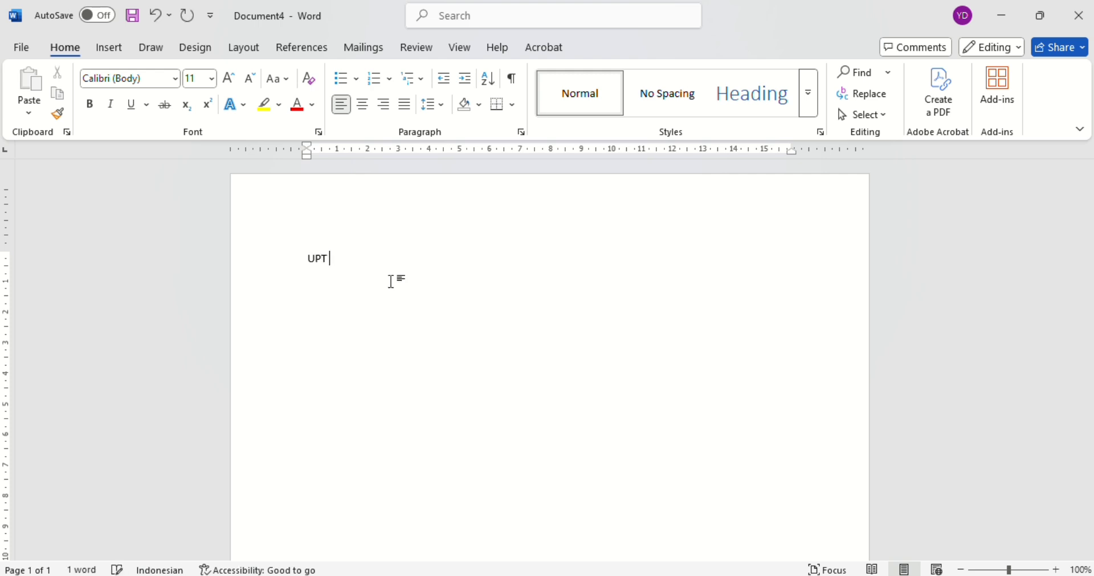
text( BAH)
key(ctrl+a)
text(SA)
key(BackSpace)
key(BackSpace)
text(U)
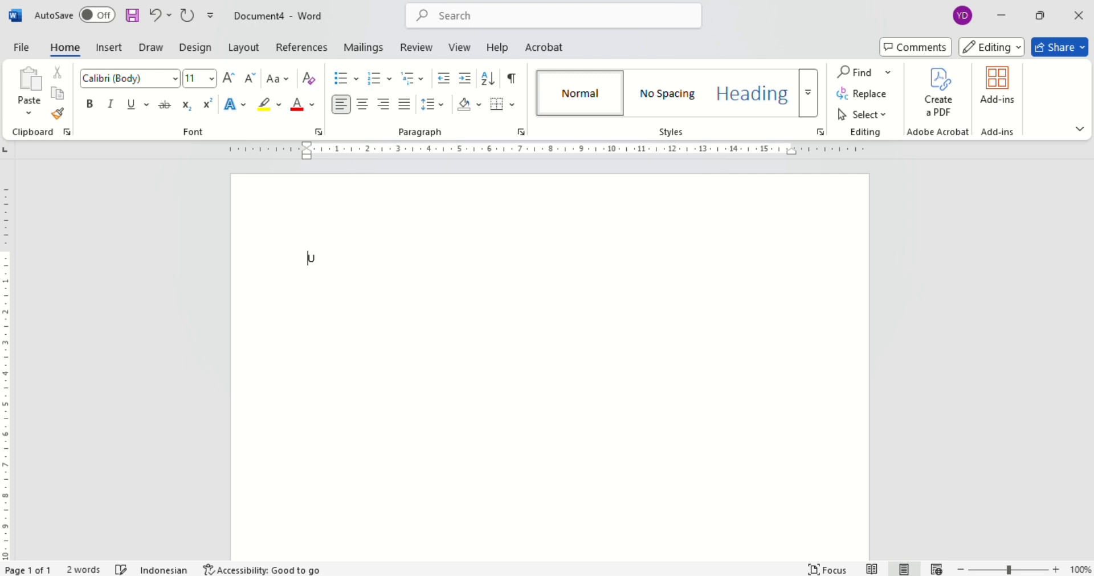
text(PT BALAI LATIHAN KERJA)
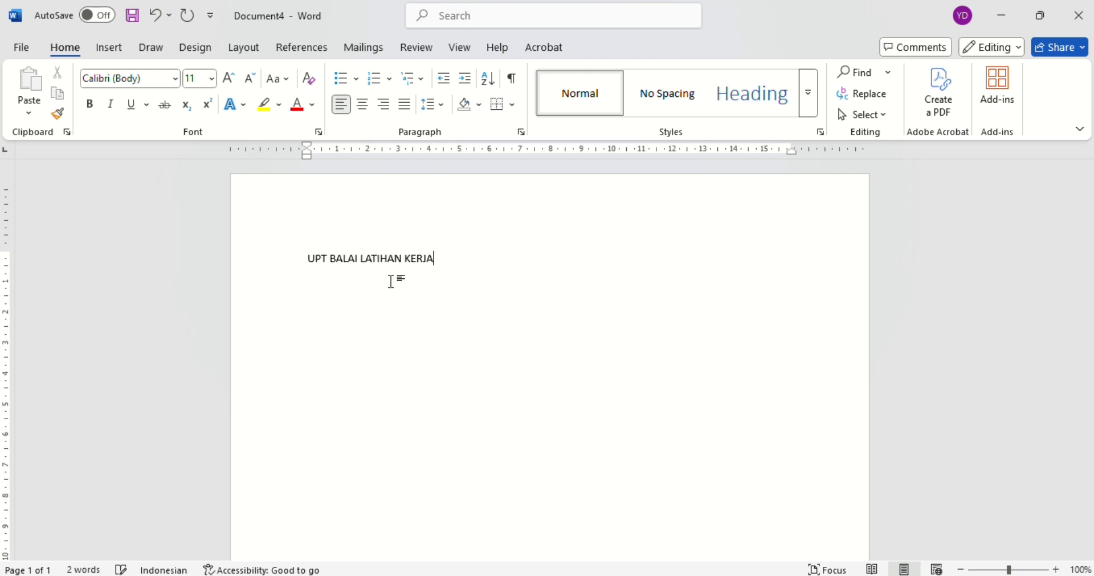
Add a second line reading "DINAS PENANAMAN MODAL DAN PELAYANAN TERPADU SATU PINTU"
key(Return)
text(DINAS PENANAMAN M)
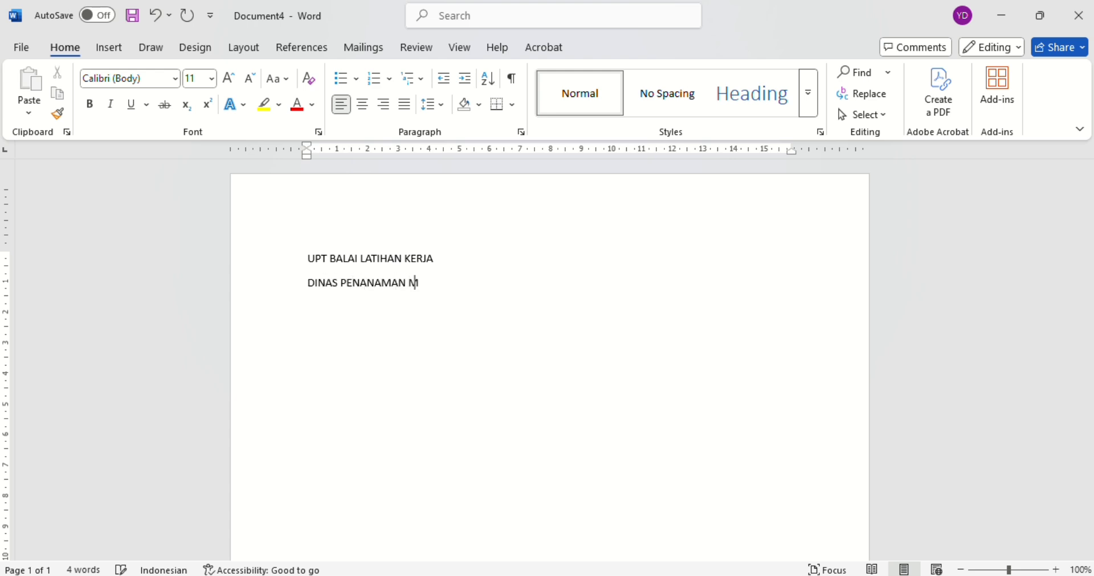
text(ODAL DAN PELALYAN)
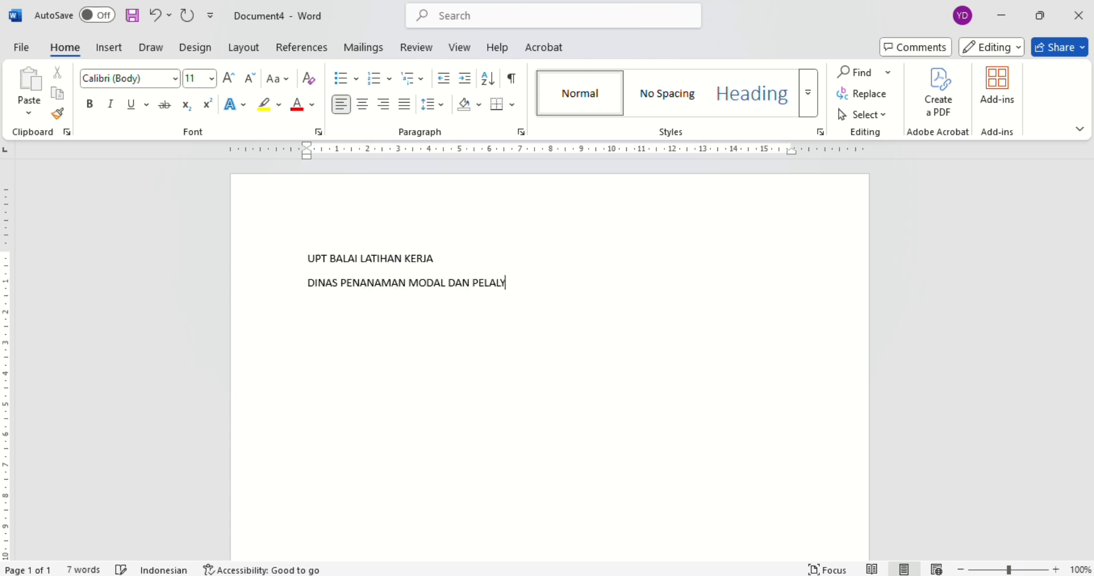
key(BackSpace)
key(BackSpace)
key(BackSpace)
key(BackSpace)
key(BackSpace)
text(YANAN TERPADU)
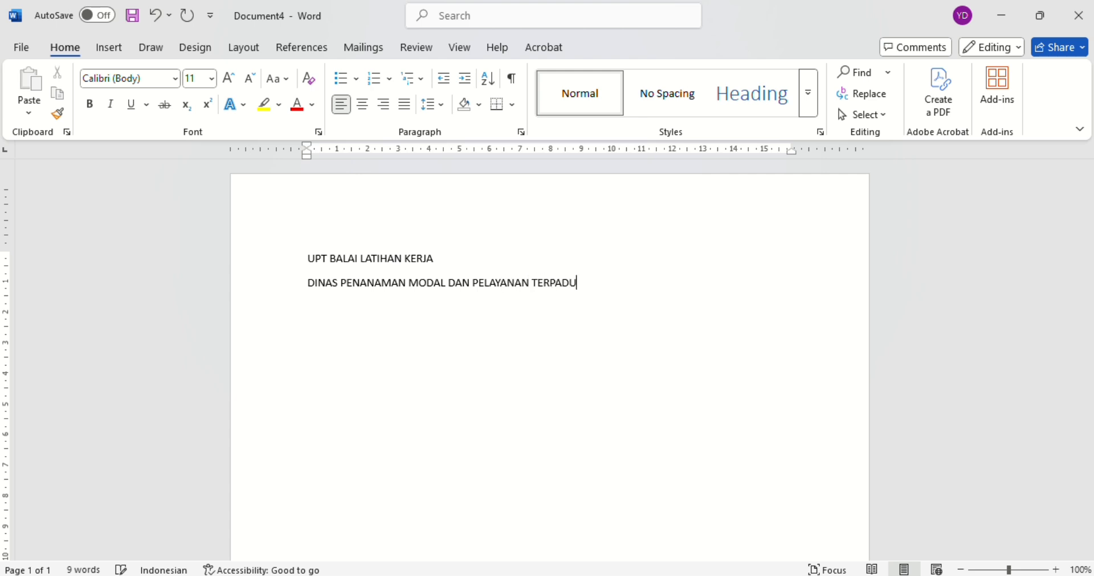
text( SATU PINTU)
Add a third line reading "KABUPATEN KEPULAUAN MENTAWAI" and end it with a new paragraph
key(Return)
text(KAB)
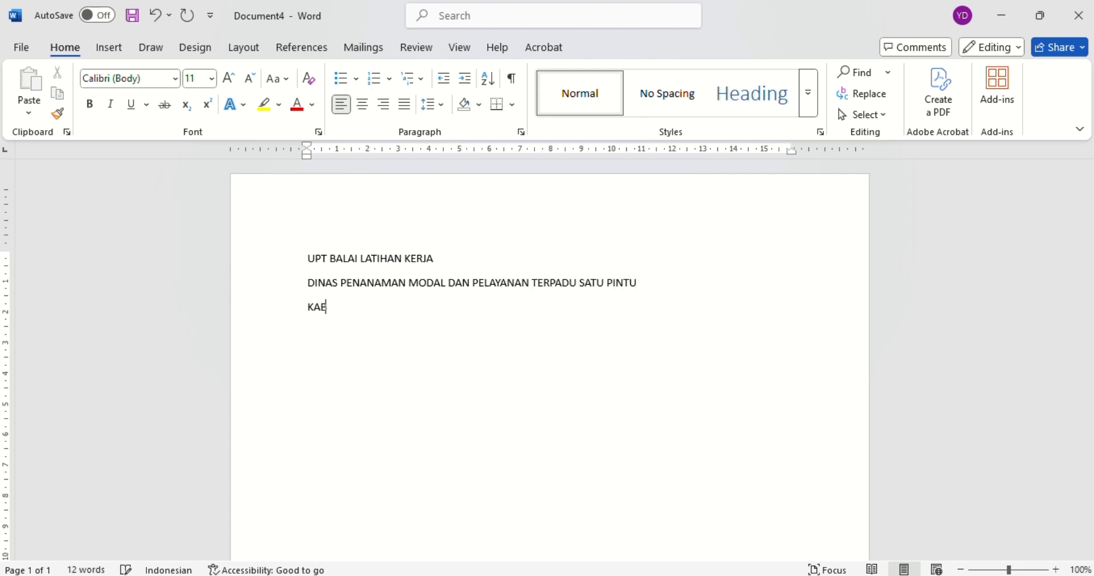
text(UPATEN KEPULAUAN MENTAWAI)
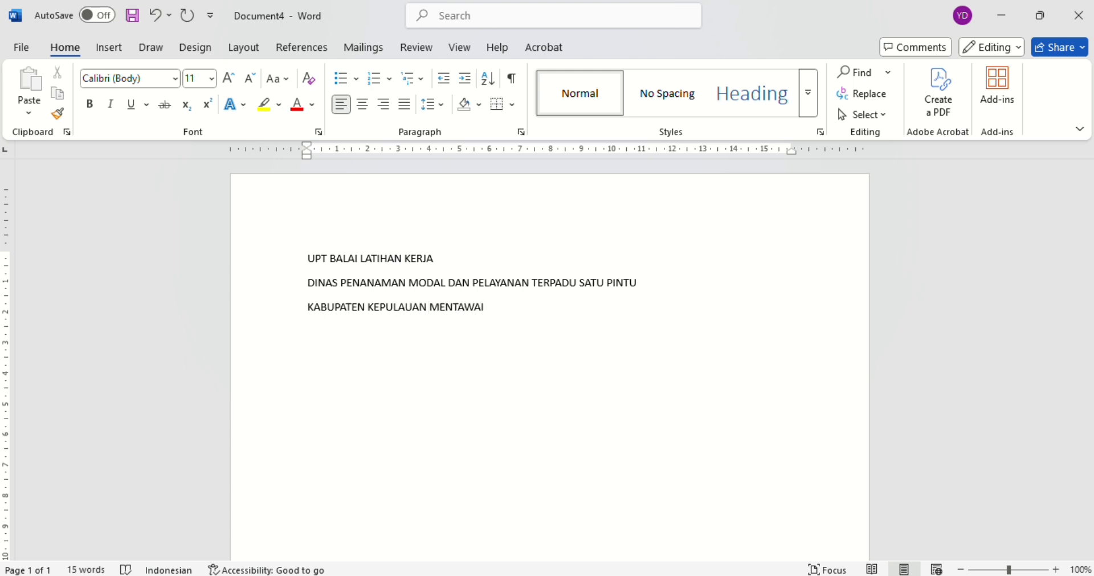
key(Return)
Insert the picture Logo_Mentawai from the Downloads folder at the start of the first text line
click(303, 257)
key(ctrl+a)
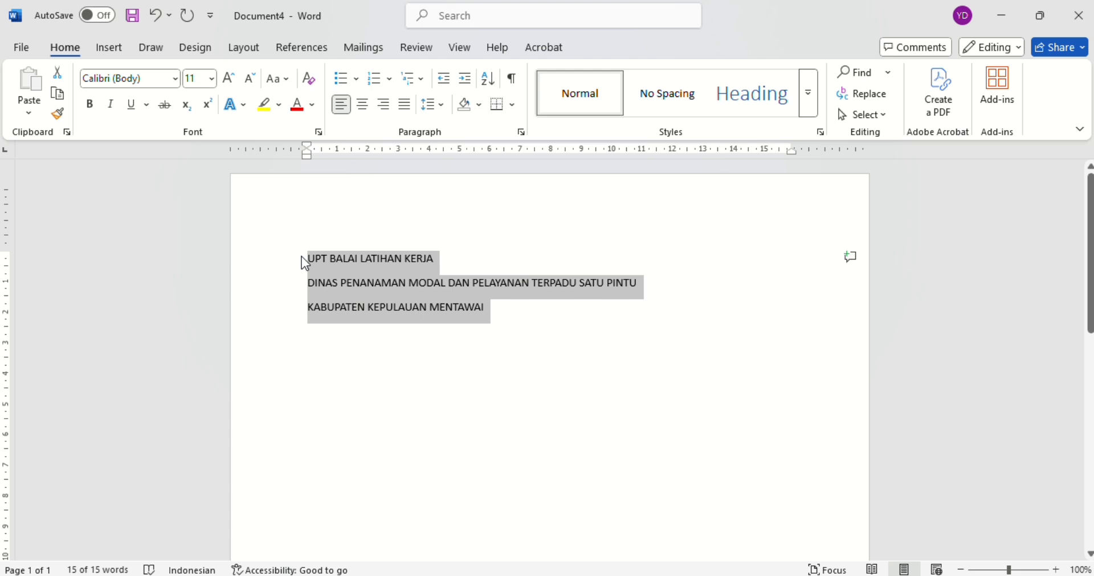
click(302, 256)
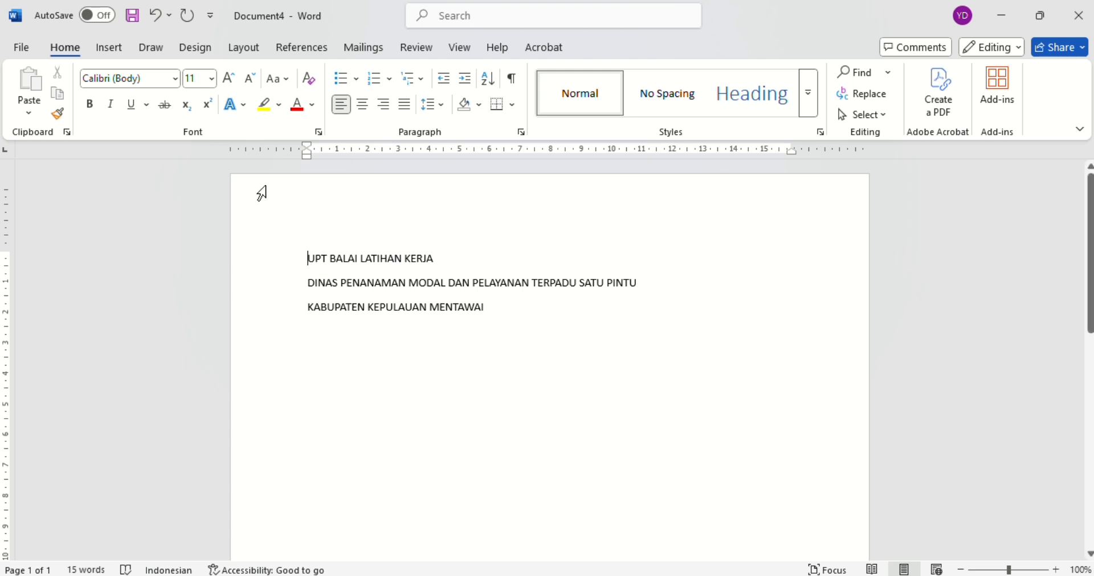
click(109, 55)
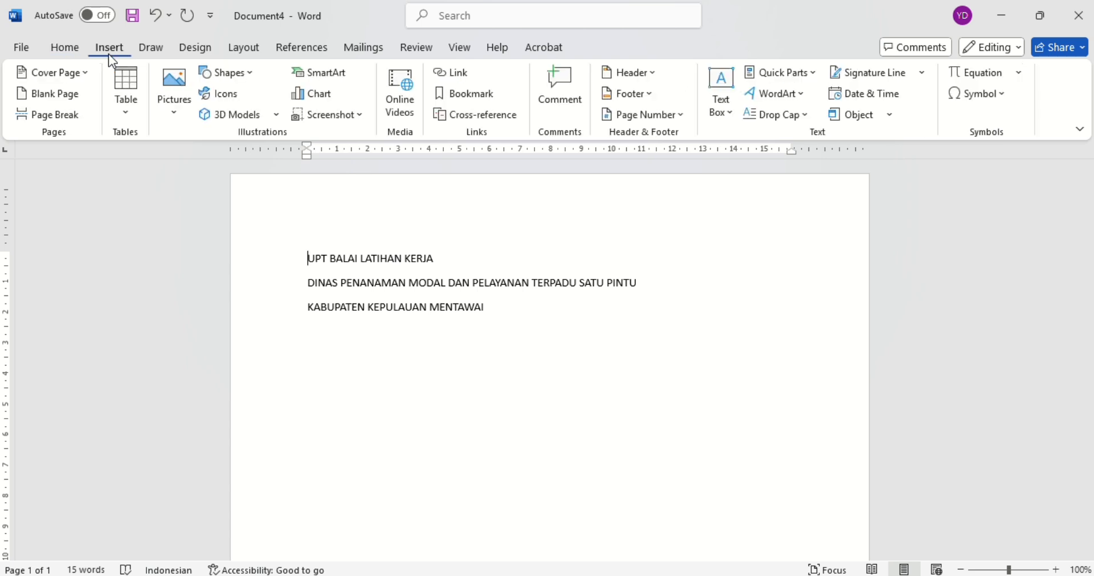
click(167, 90)
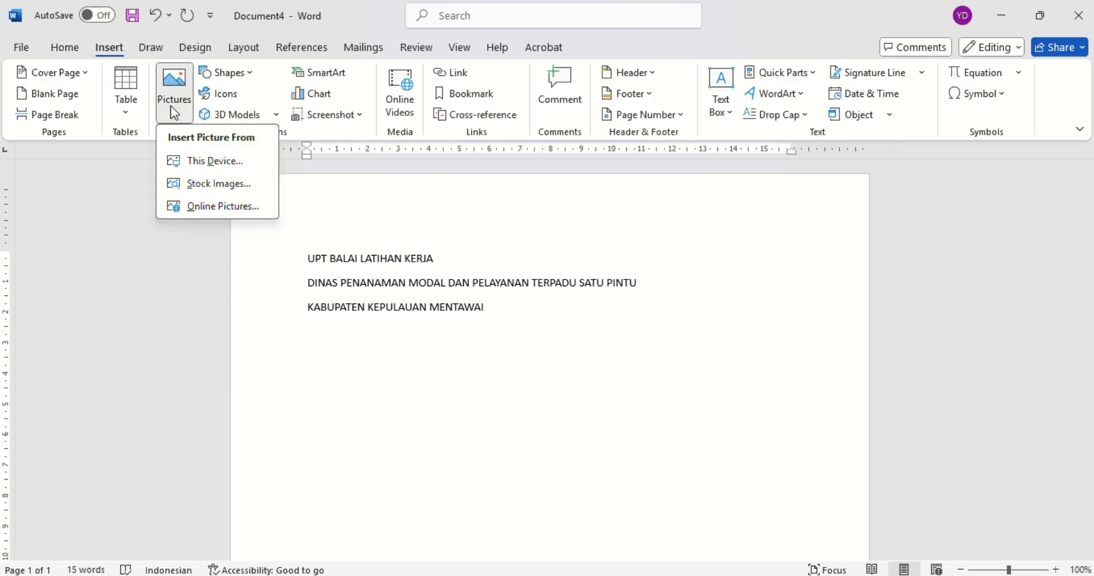
click(200, 165)
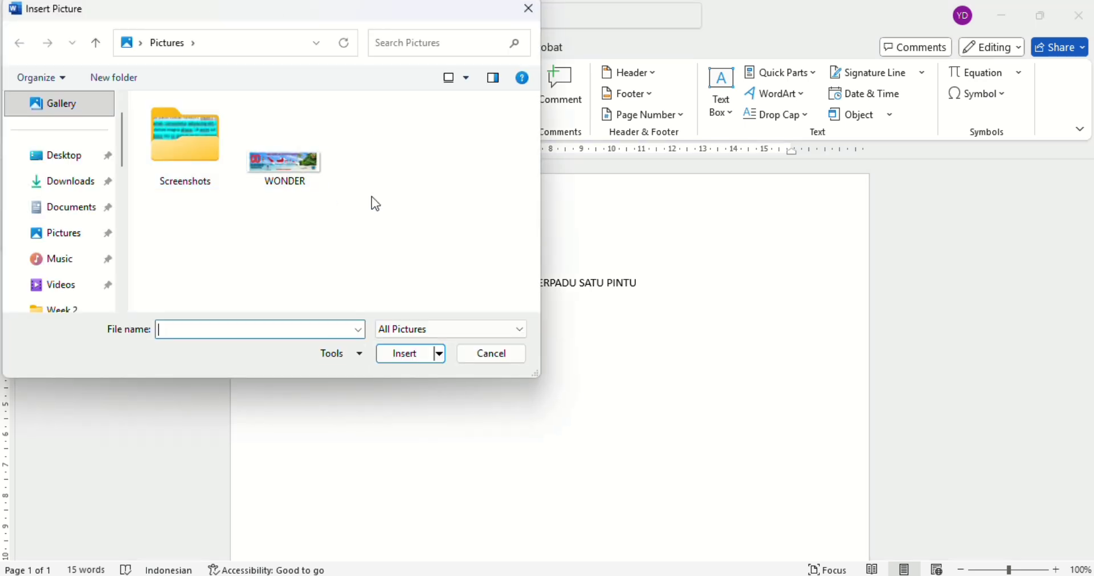
click(86, 184)
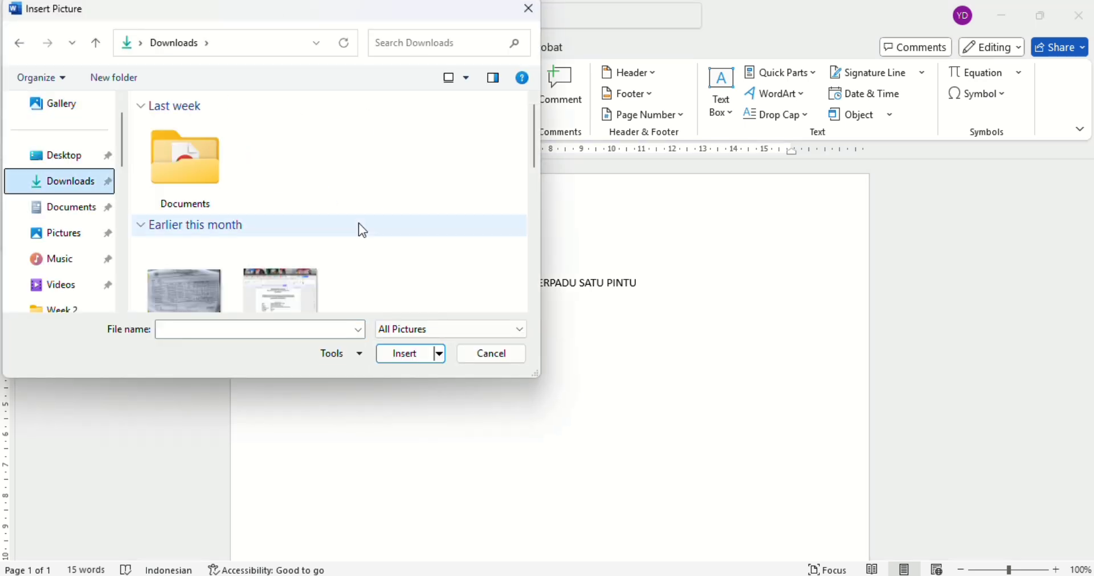
drag(532, 202, 535, 312)
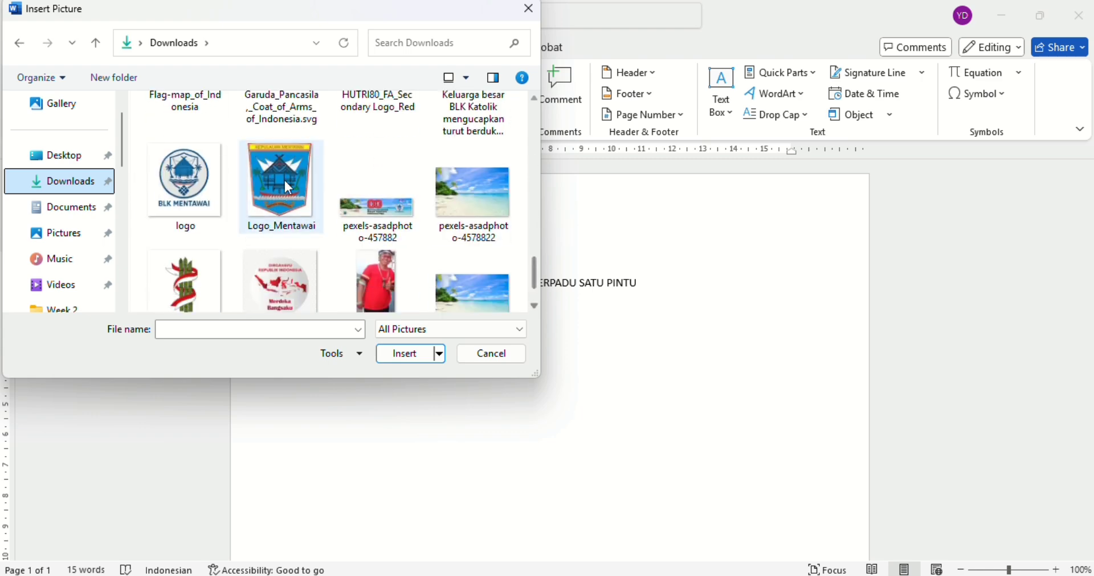
double_click(281, 177)
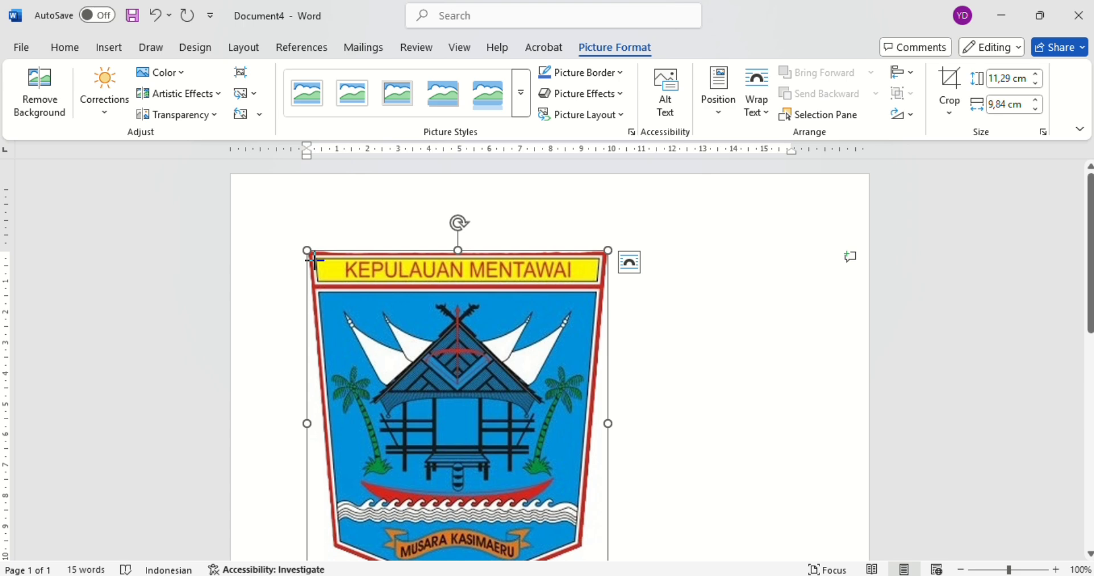
Shrink the inserted logo proportionally to about 4.8 cm high and 4.18 cm wide
drag(315, 261, 437, 435)
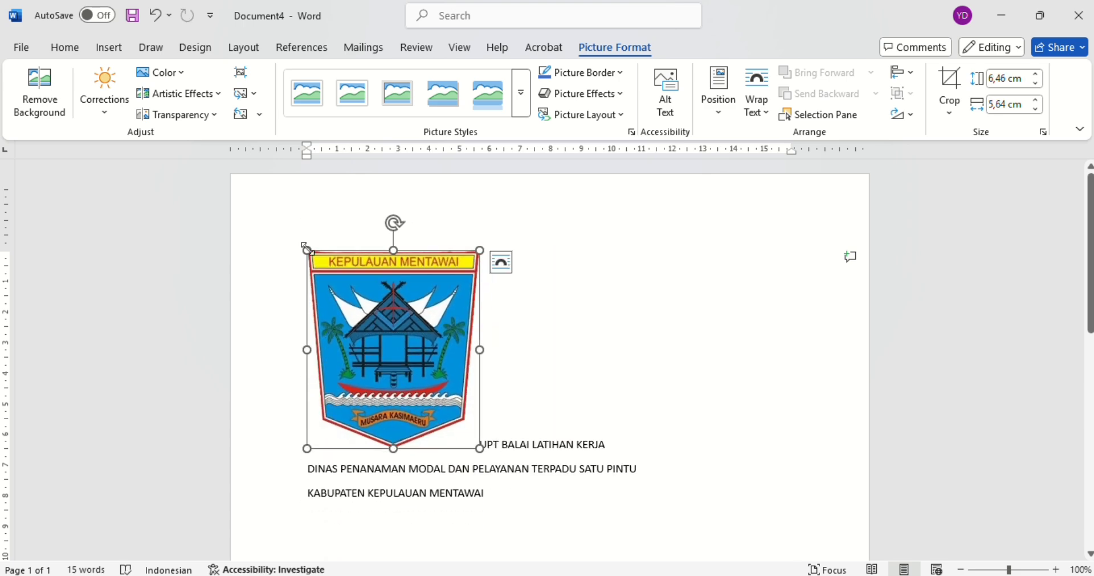
drag(308, 248, 350, 301)
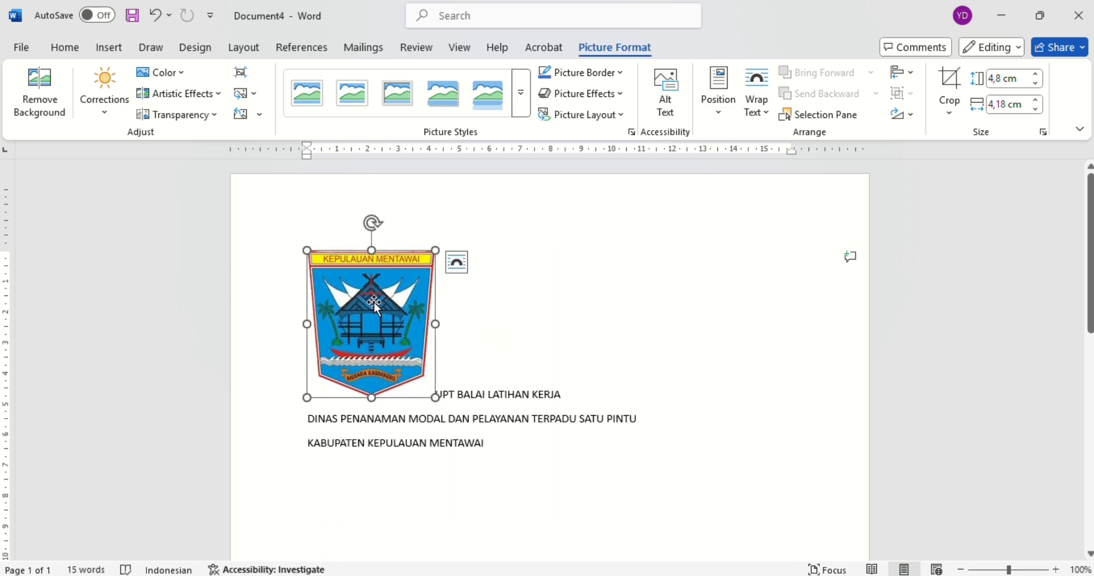
click(720, 112)
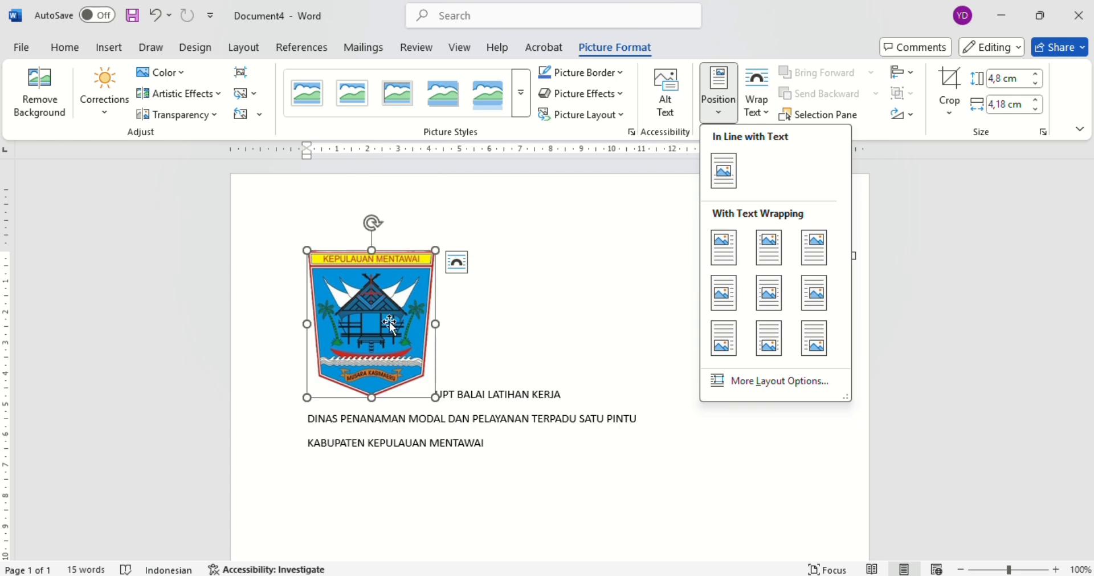
click(573, 297)
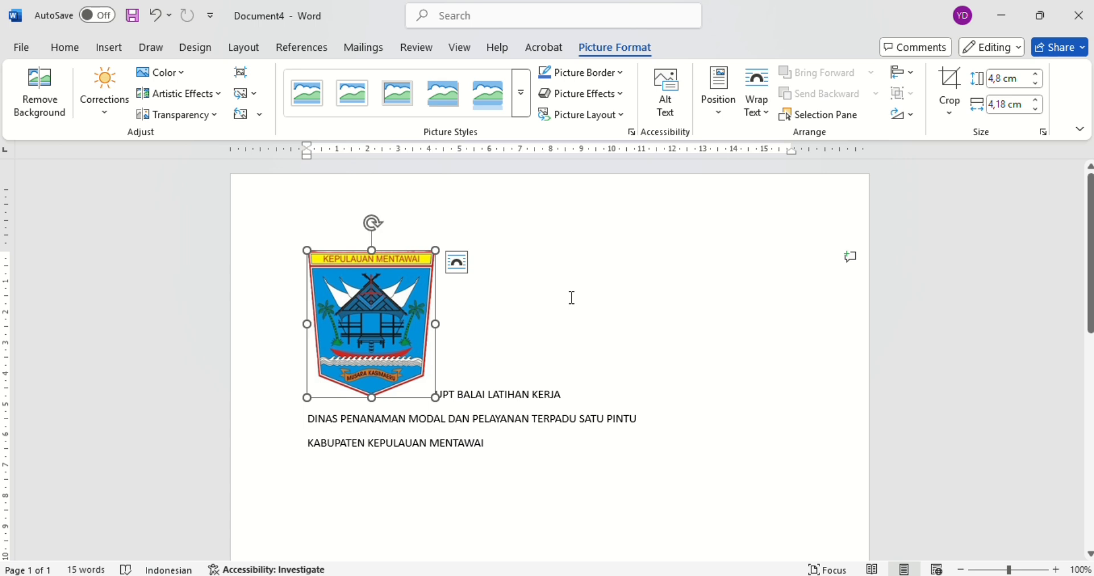
click(572, 297)
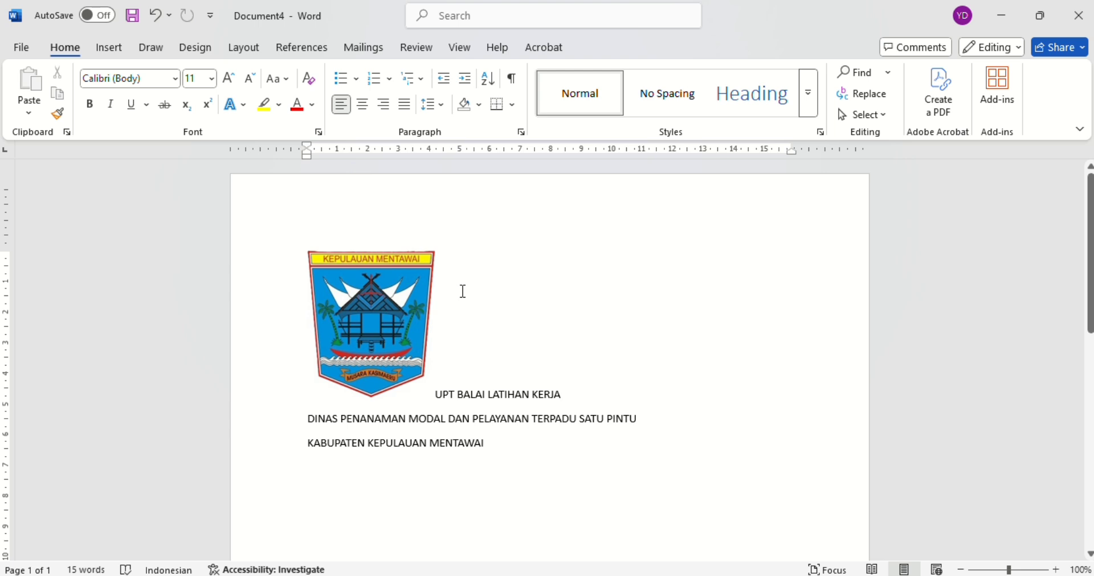
click(375, 299)
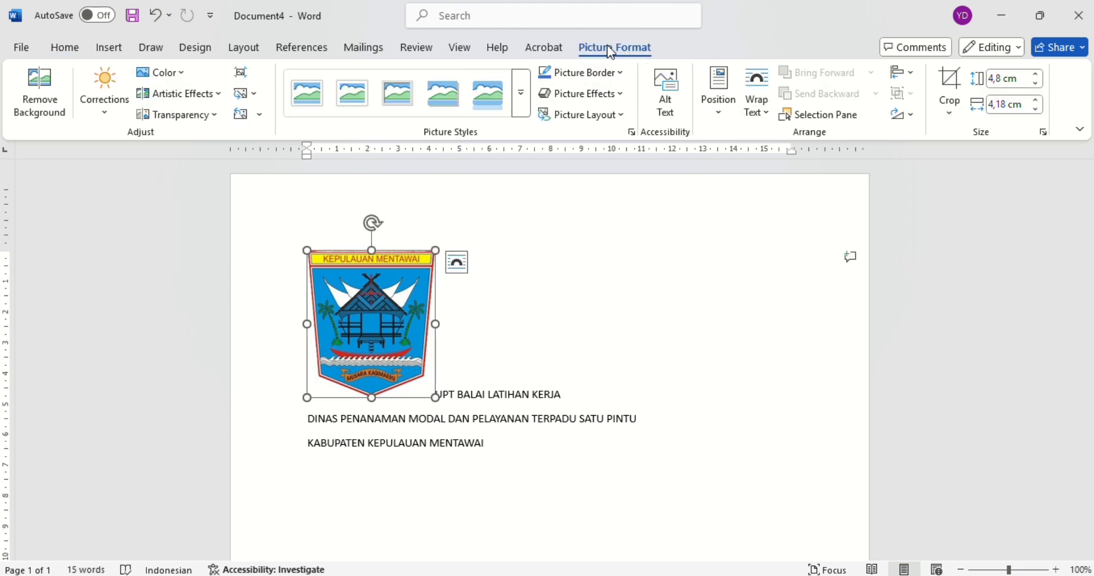
click(606, 284)
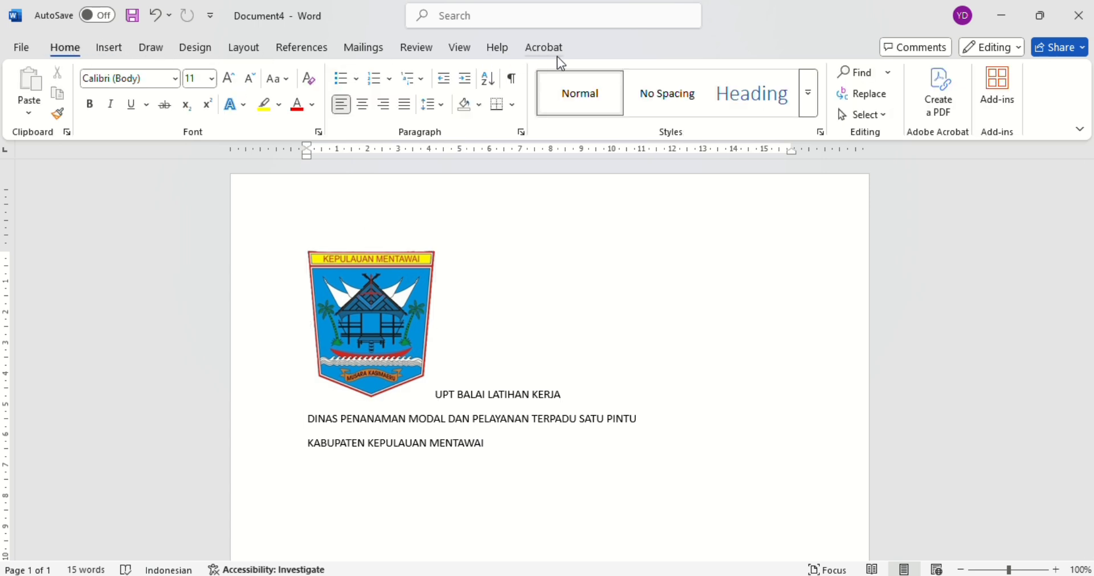
Shrink the logo to about 3.55 cm high by 3.1 cm wide and position it top left with square text wrapping
click(399, 308)
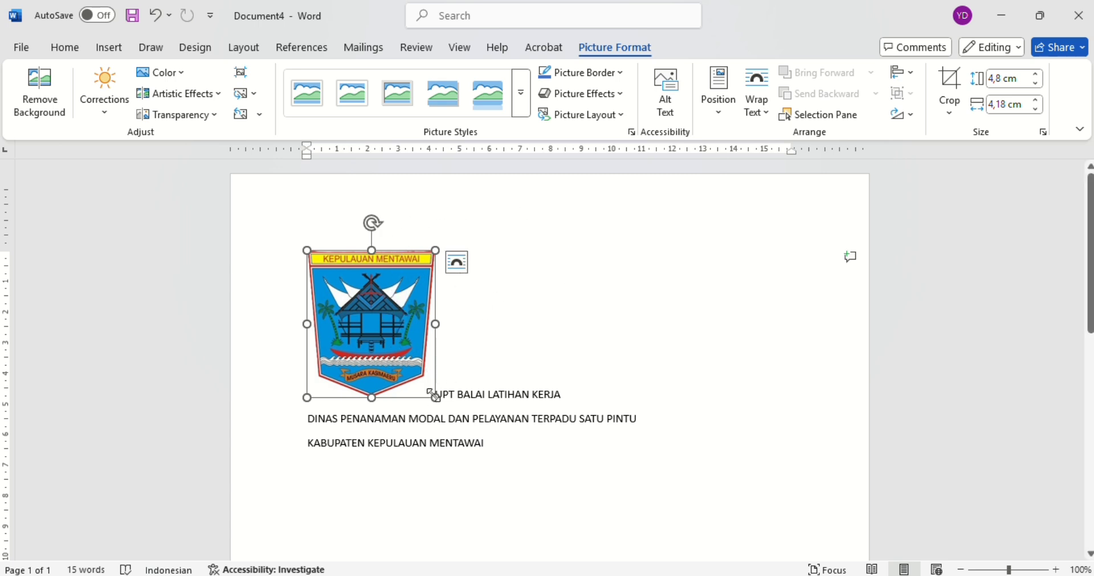
drag(436, 397, 403, 359)
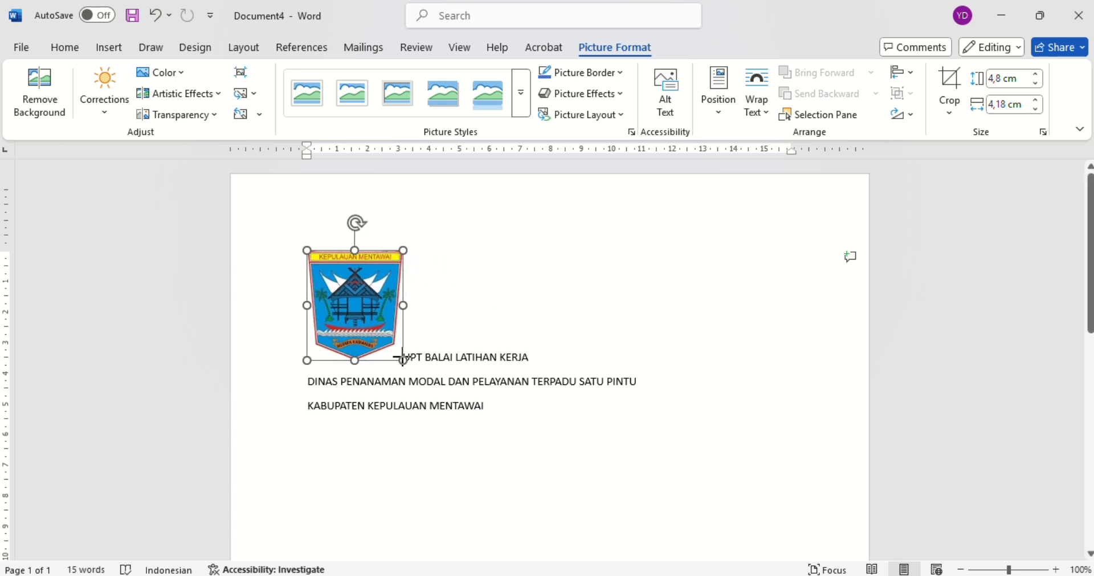
click(731, 114)
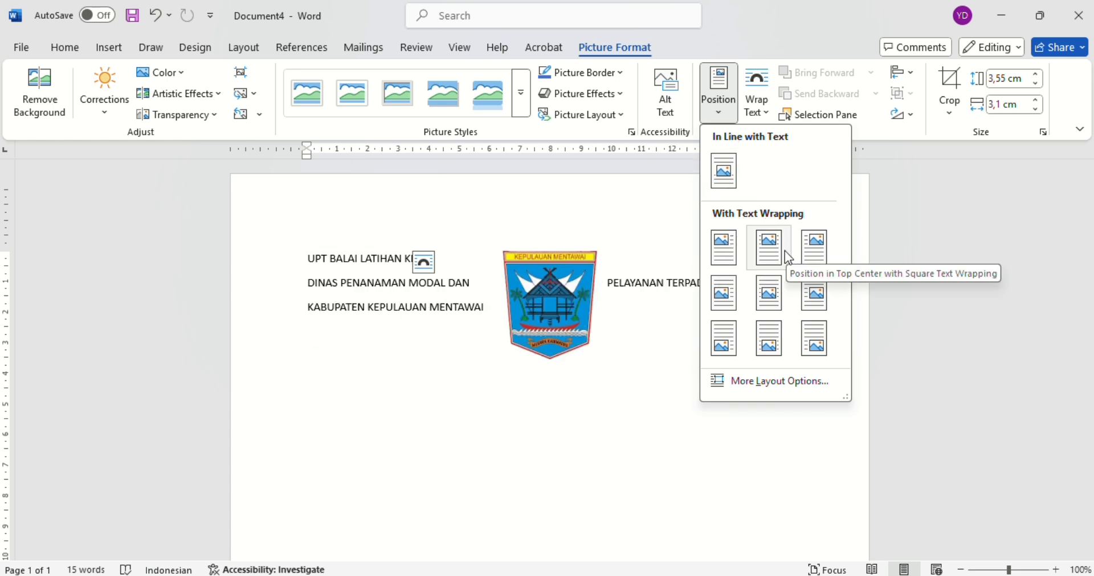
click(732, 266)
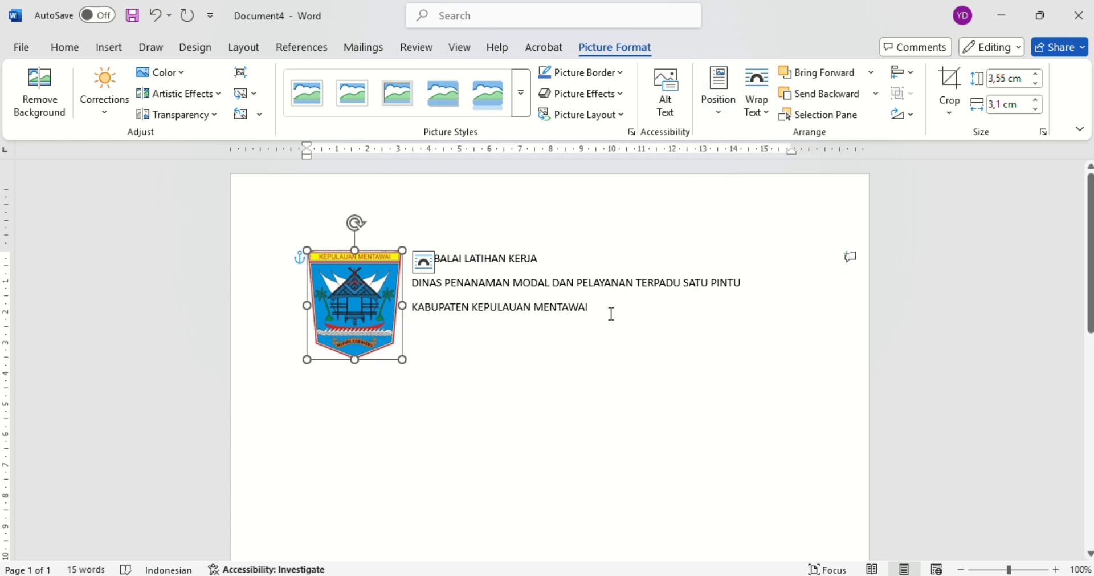
Centre the three heading lines beside the logo
click(612, 314)
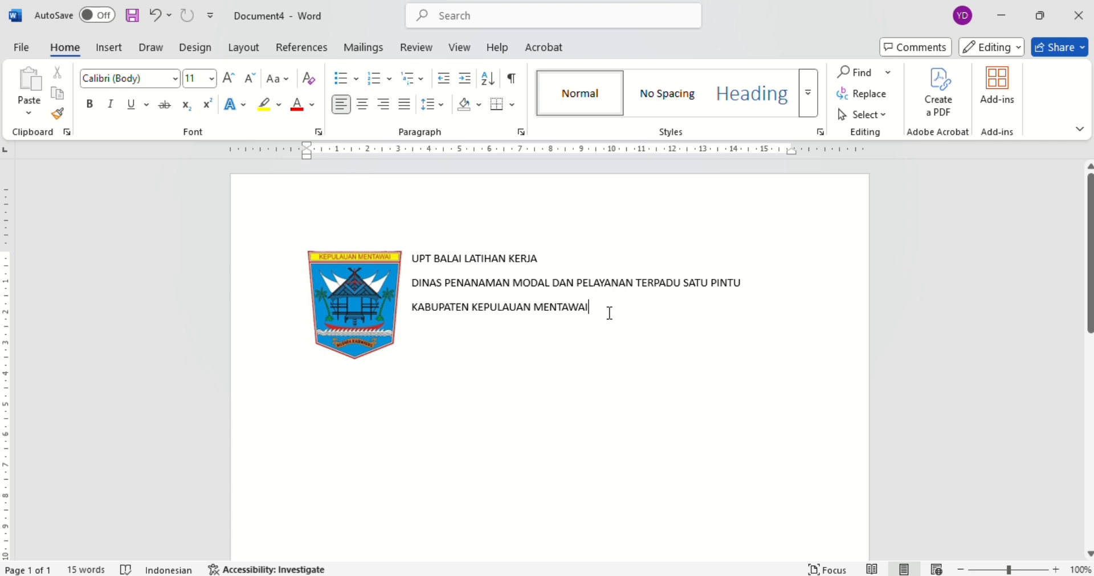
drag(611, 313, 411, 258)
click(418, 264)
mouse_move(427, 264)
mouse_down()
mouse_move(608, 313)
mouse_move(579, 282)
mouse_move(303, 254)
mouse_move(425, 262)
mouse_move(417, 260)
mouse_up()
click(594, 310)
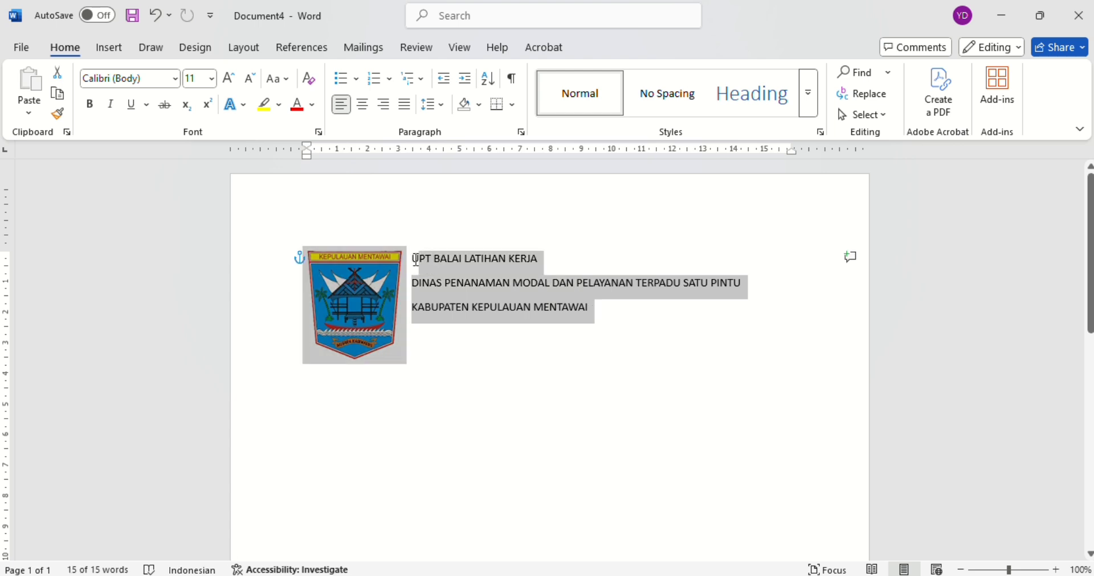
click(363, 104)
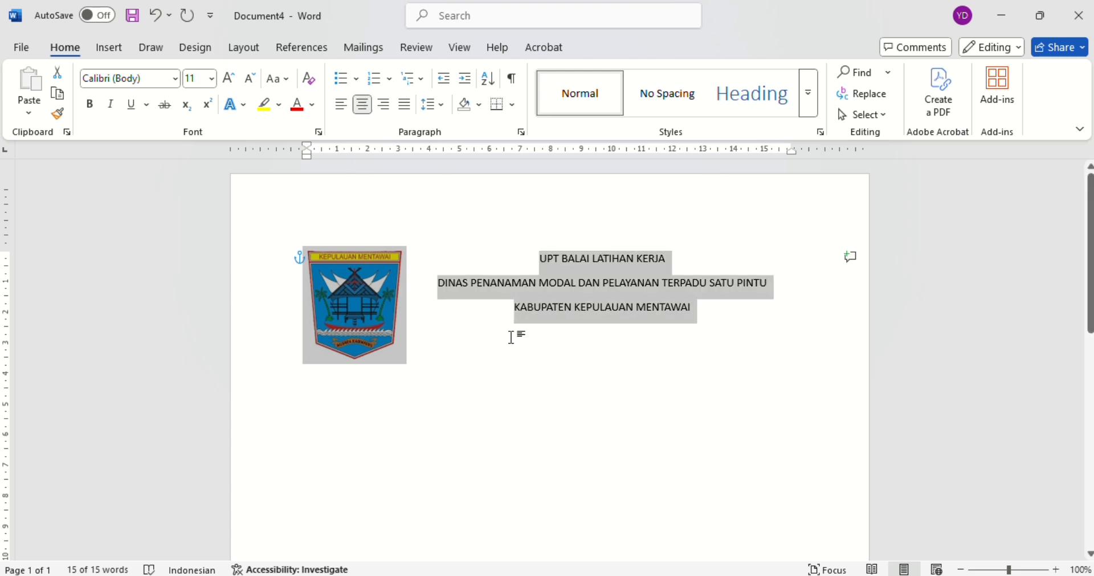
click(567, 325)
Reduce the logo's size slightly, keeping its proportions
click(399, 322)
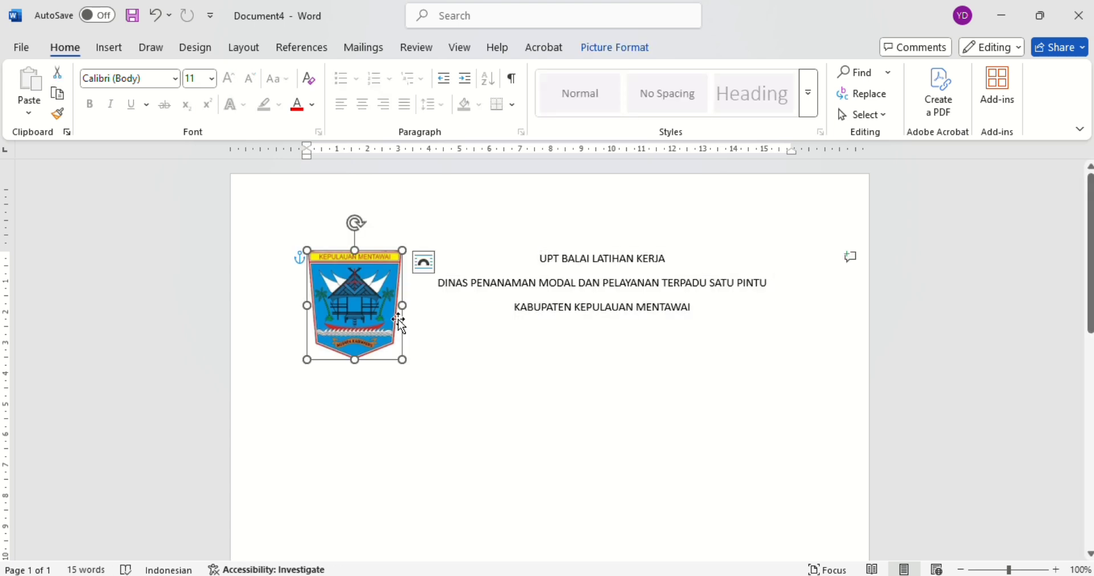
drag(403, 359, 394, 350)
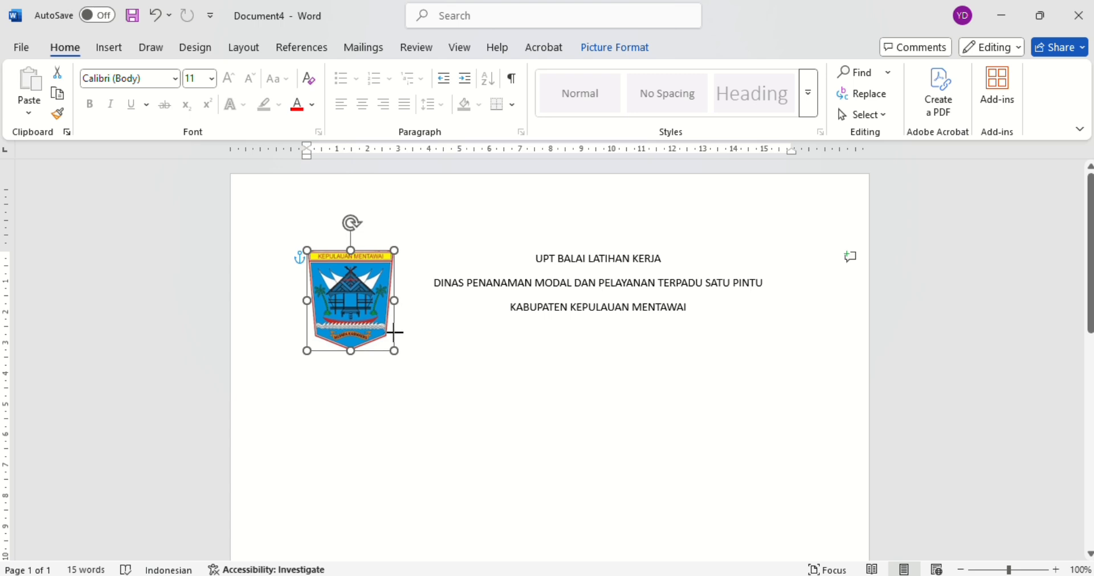
Make all the letterhead text bold
click(534, 262)
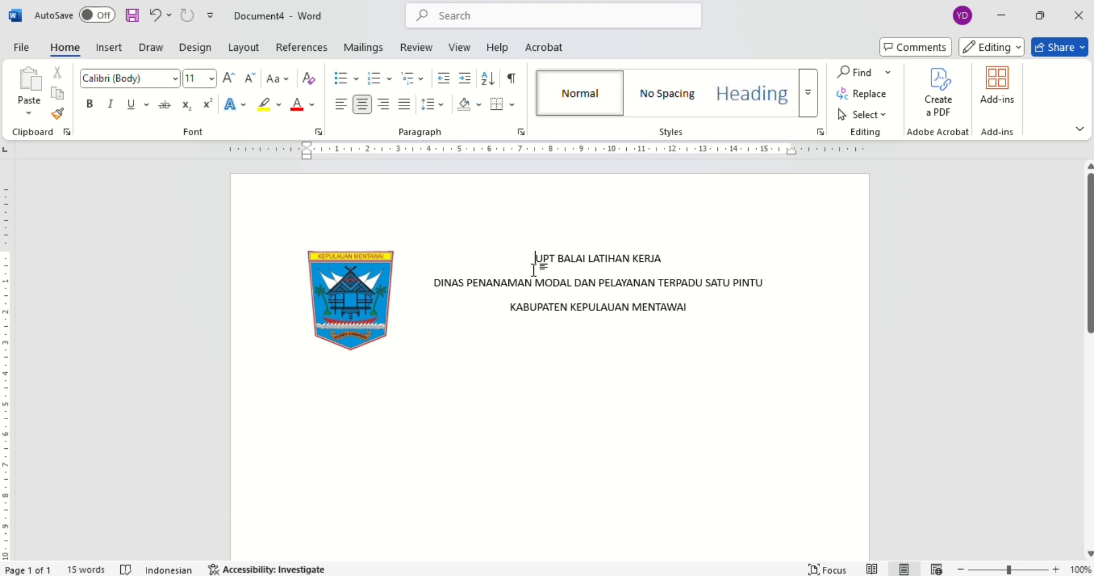
key(ctrl+a)
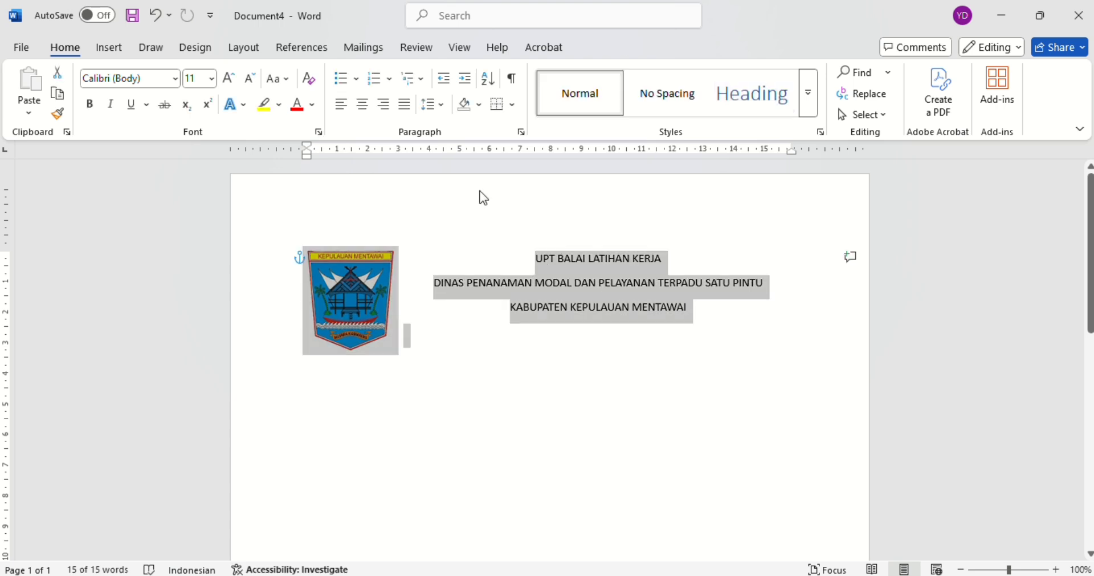
click(92, 106)
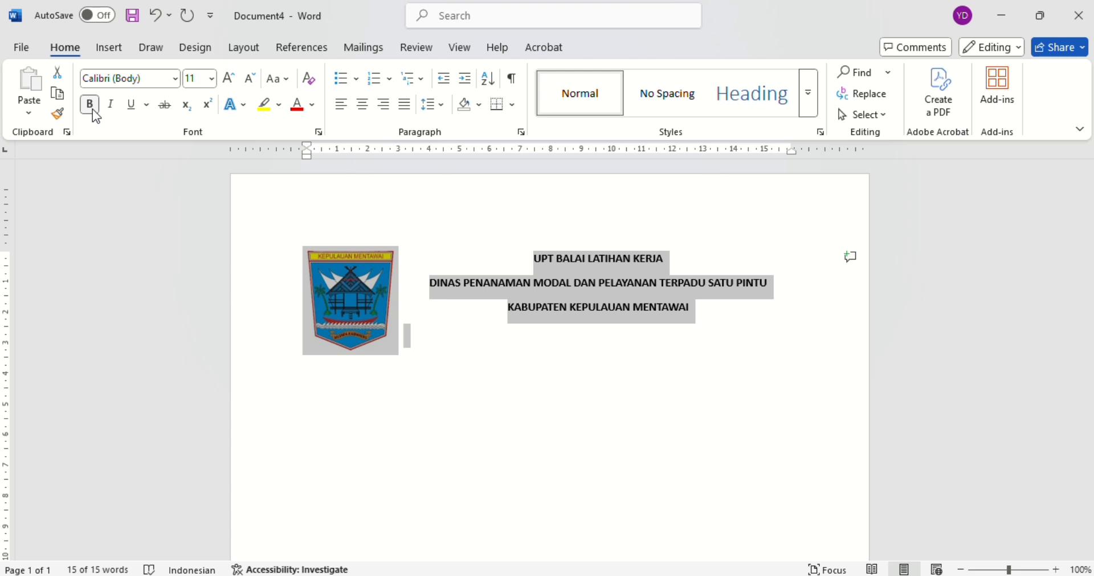
Shrink the logo proportionally until it is about as tall as the three heading lines
click(378, 323)
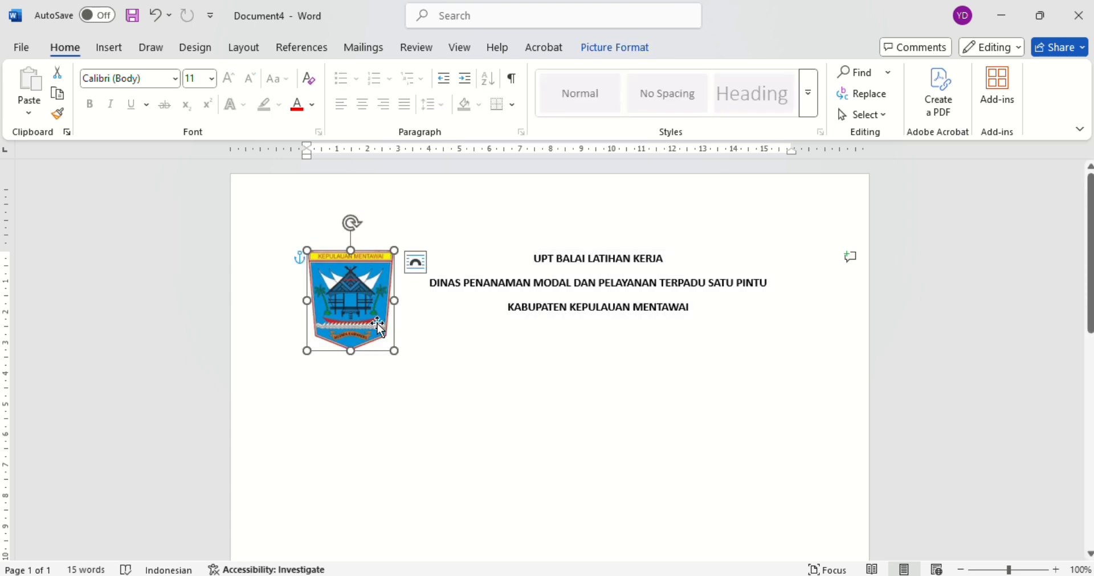
drag(395, 354, 369, 250)
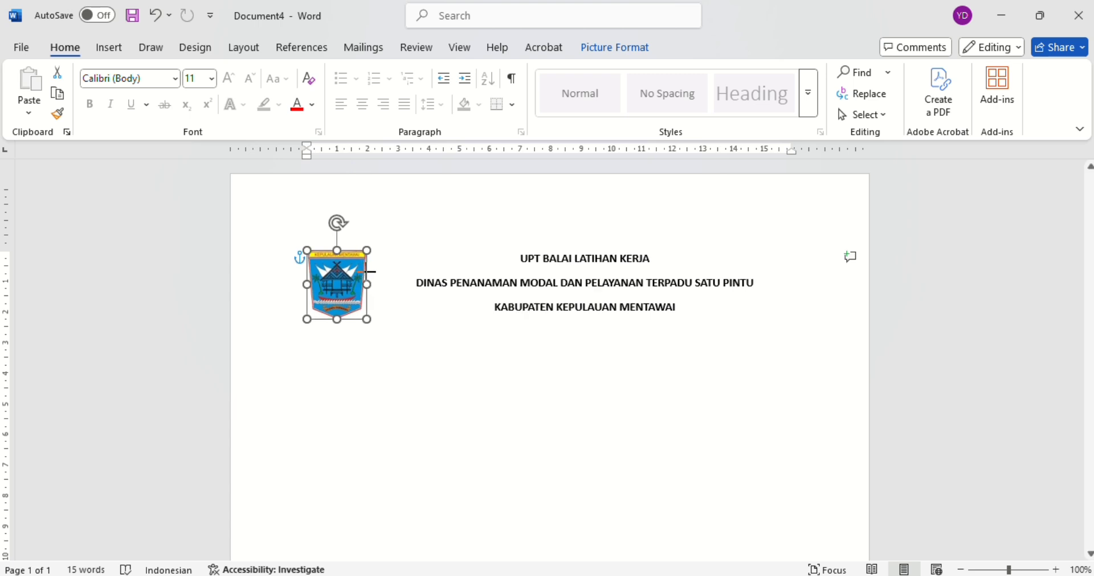
Insert the word PEMERINTAH before KABUPATEN KEPULAUAN MENTAWAI in the third heading line
click(700, 303)
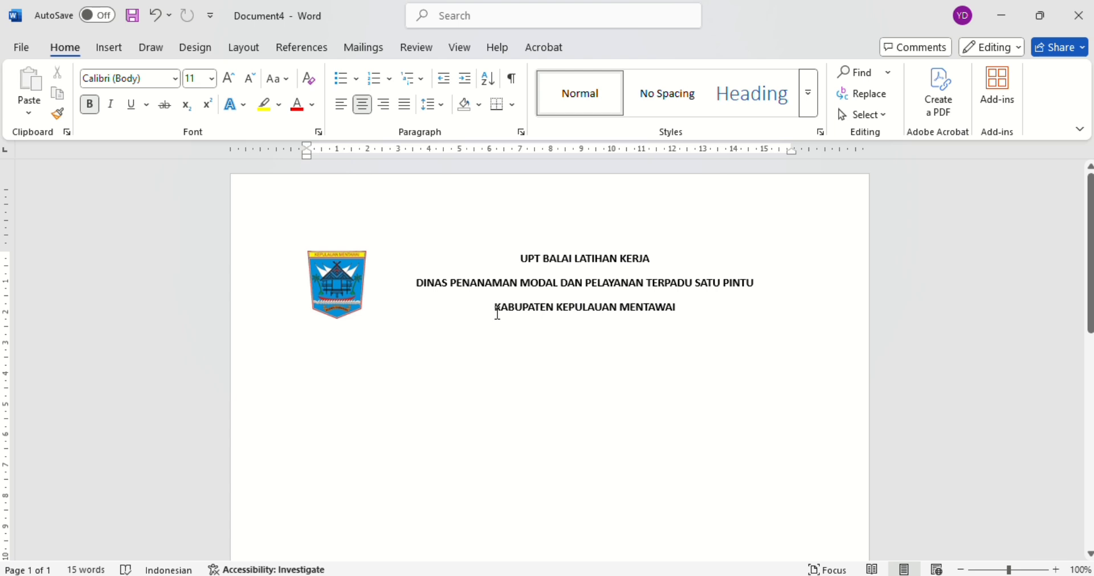
text(p)
key(BackSpace)
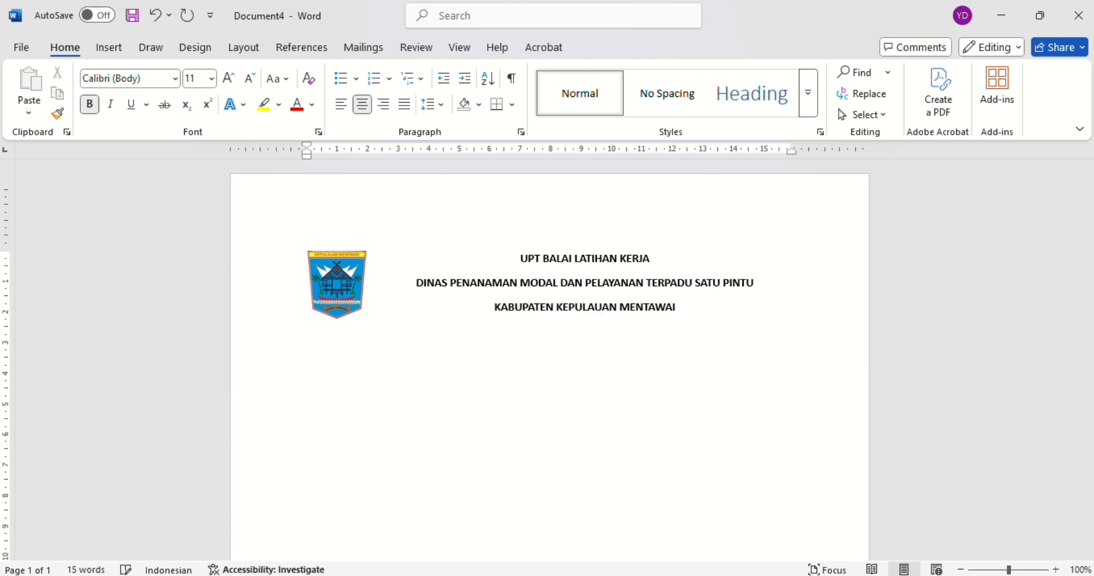
text(PEMERINTAH)
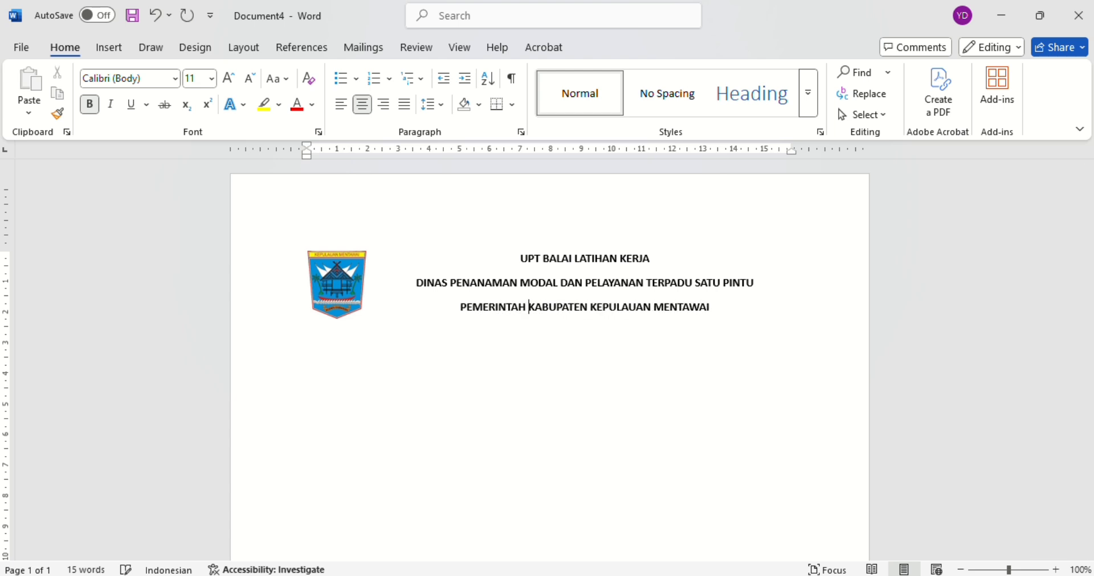
Move the PEMERINTAH KABUPATEN KEPULAUAN MENTAWAI line to the top of the heading, leaving no blank line
triple_click(463, 311)
key(ctrl+c)
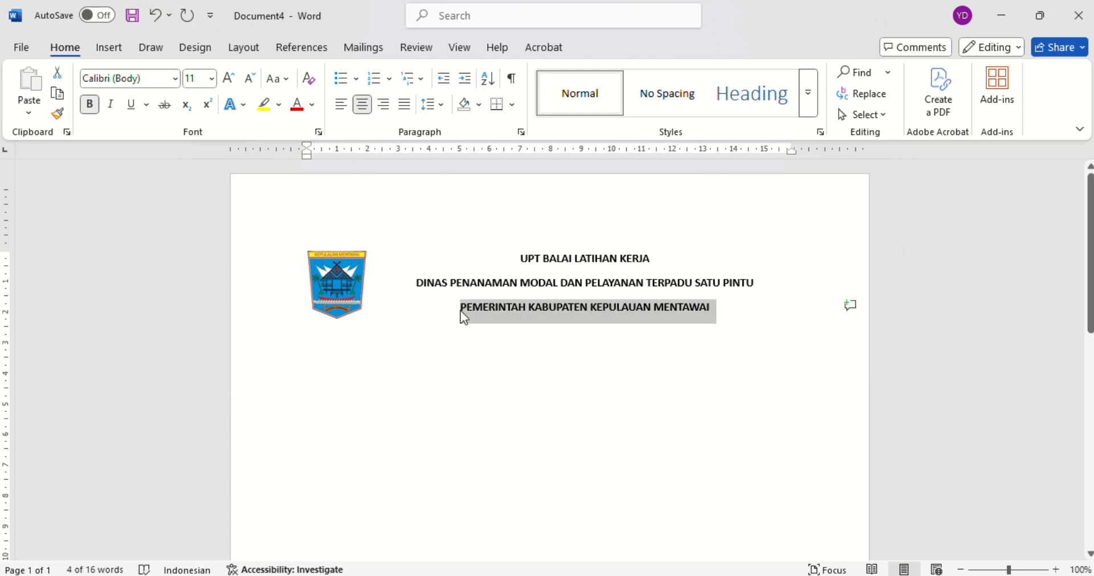
key(Delete)
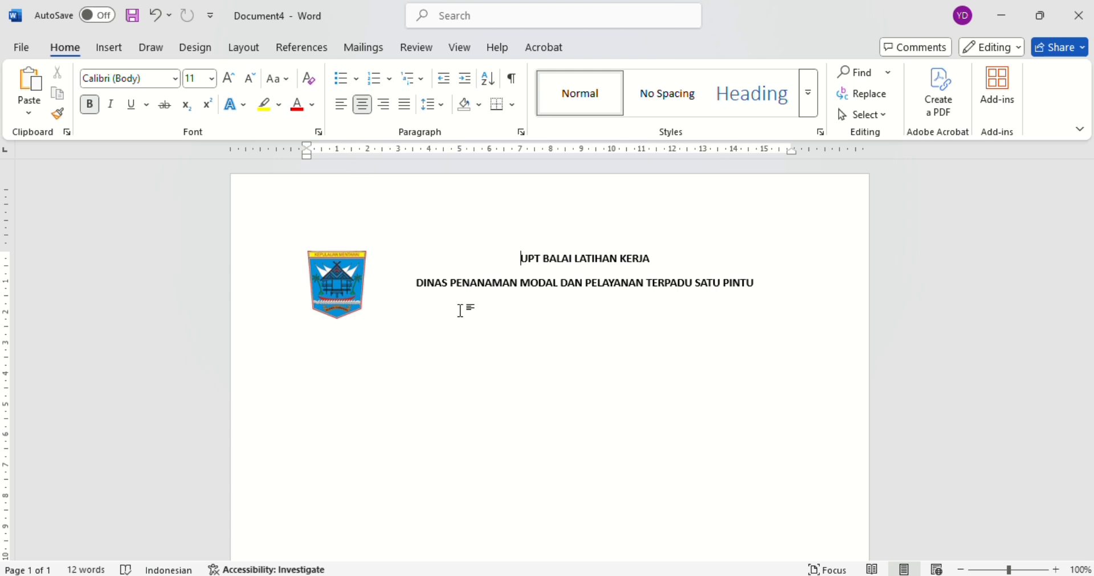
key(Return)
key(ctrl+v)
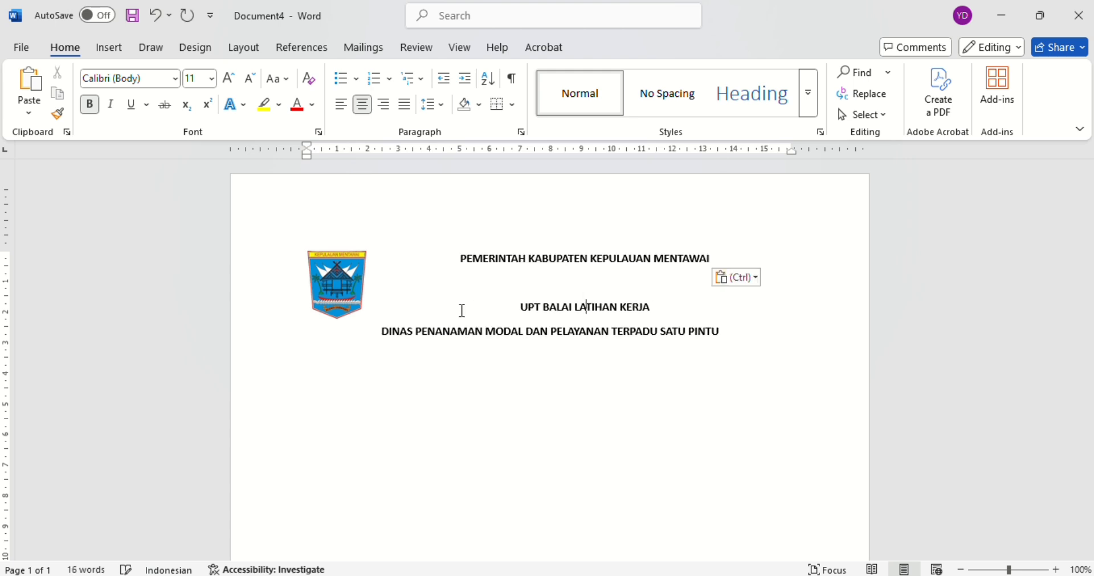
key(BackSpace)
key(BackSpace)
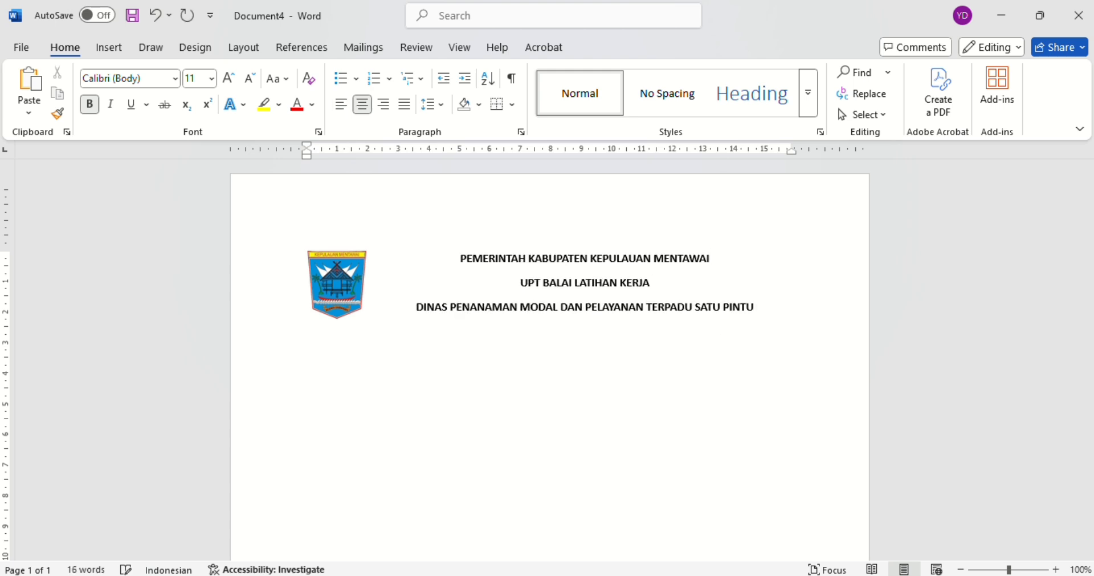
Move the DINAS PENANAMAN MODAL DAN PELAYANAN TERPADU SATU PINTU line above UPT BALAI LATIHAN KERJA, without a blank line between them
triple_click(461, 310)
key(ctrl+c)
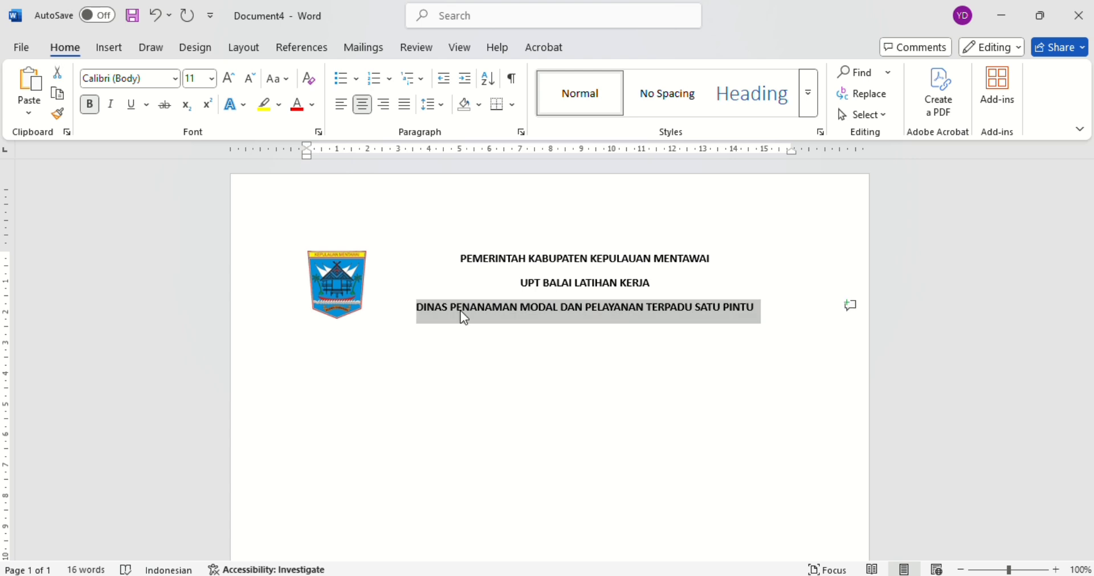
key(Delete)
key(Return)
key(ctrl+v)
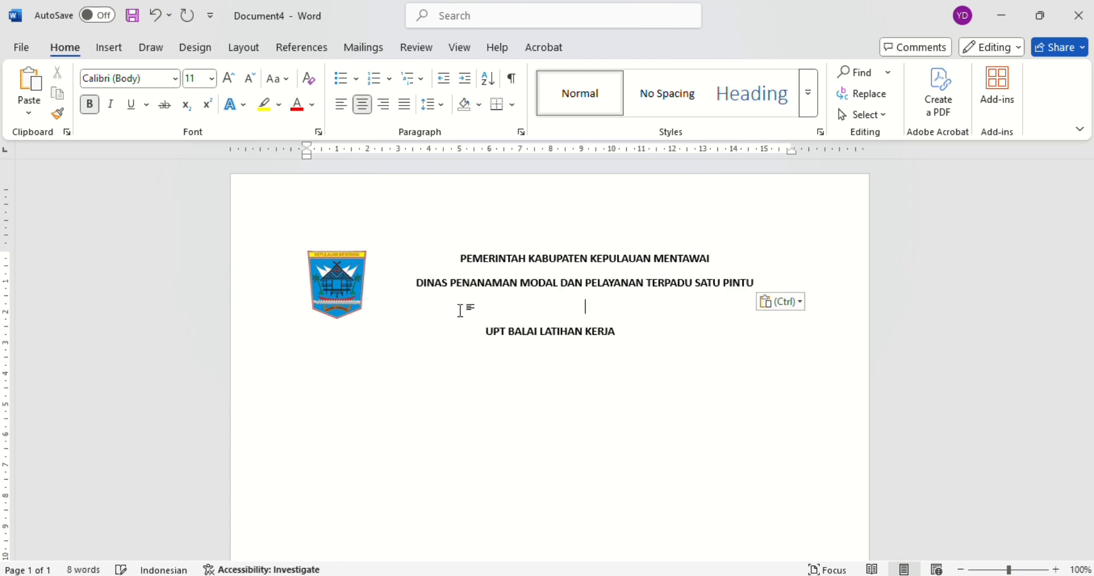
key(Down)
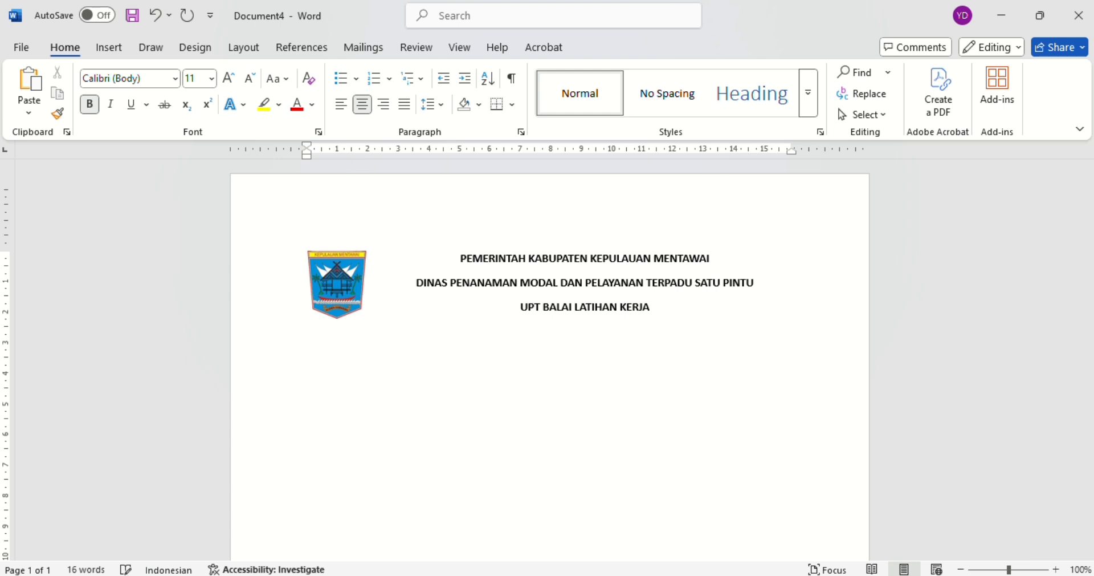
Add a left-aligned line below the heading with the office's street address, followed by "Kode Pos :" and the postal code
key(Return)
key(ctrl+l)
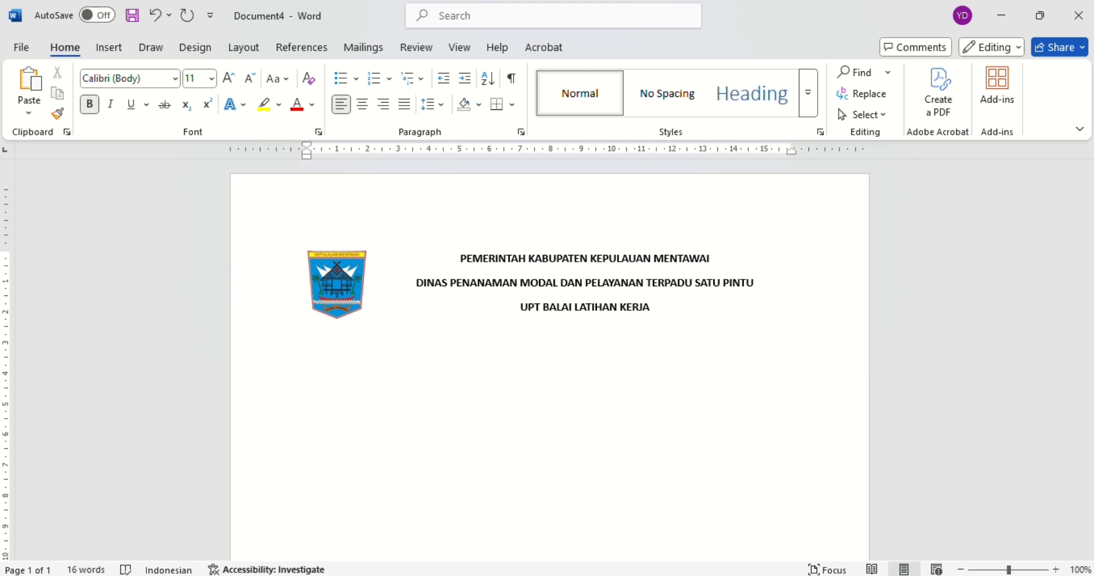
text(Jalan Raya Mailep)
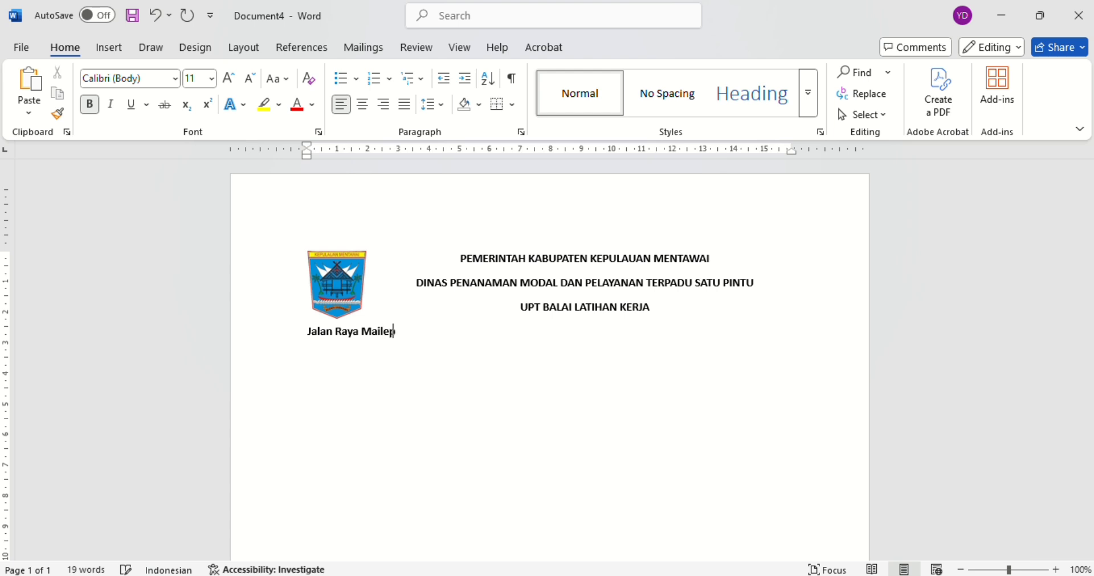
text(pet, Dusun Ba)
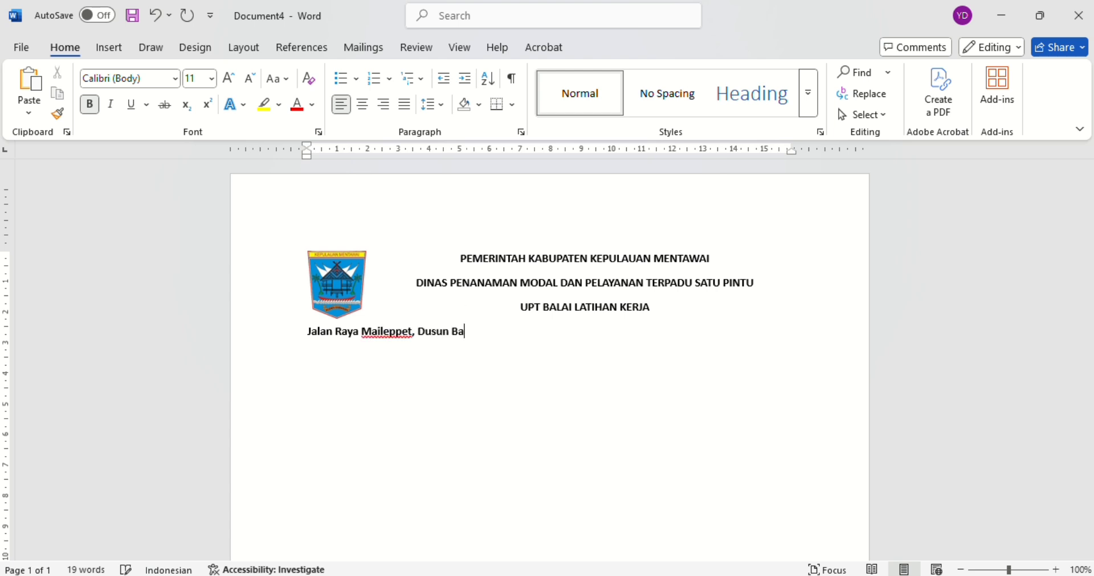
text(tjoja)
text(, Mailepp)
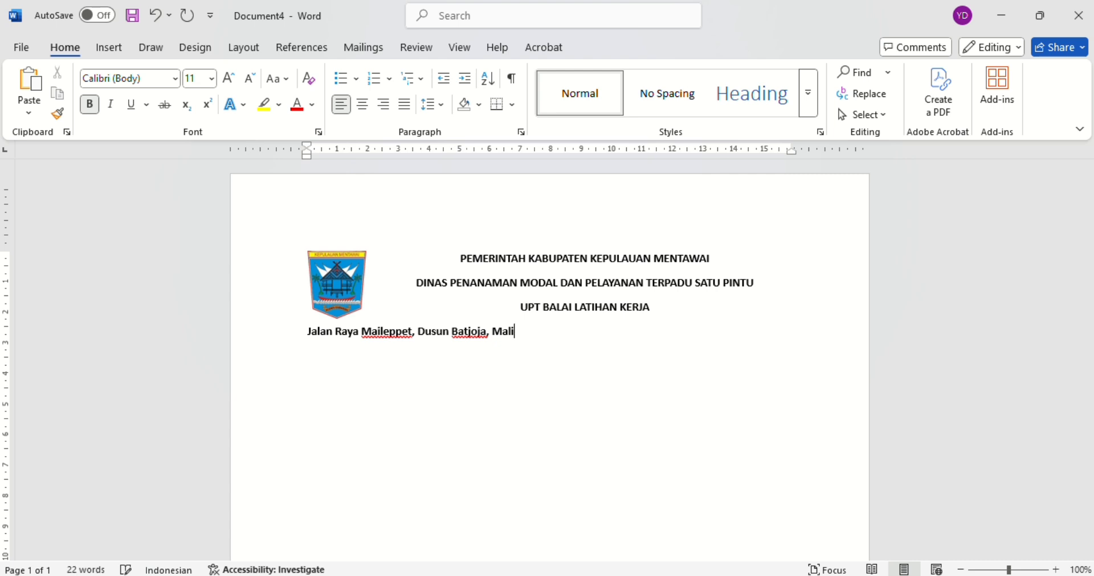
text(et, Siberut Selatan)
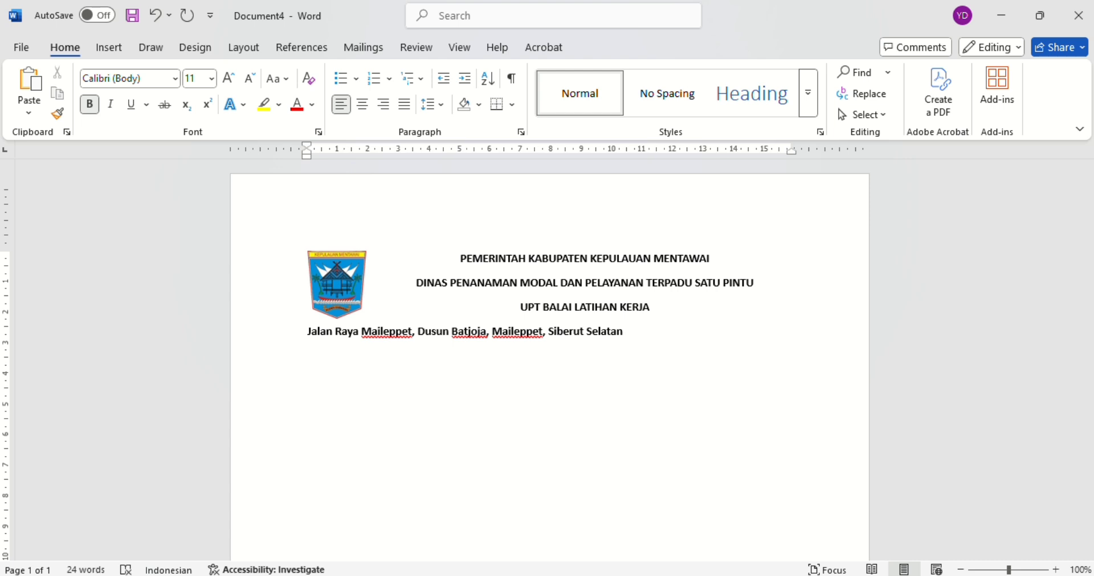
text( Kode Post)
key(BackSpace)
text(:)
text(2539)
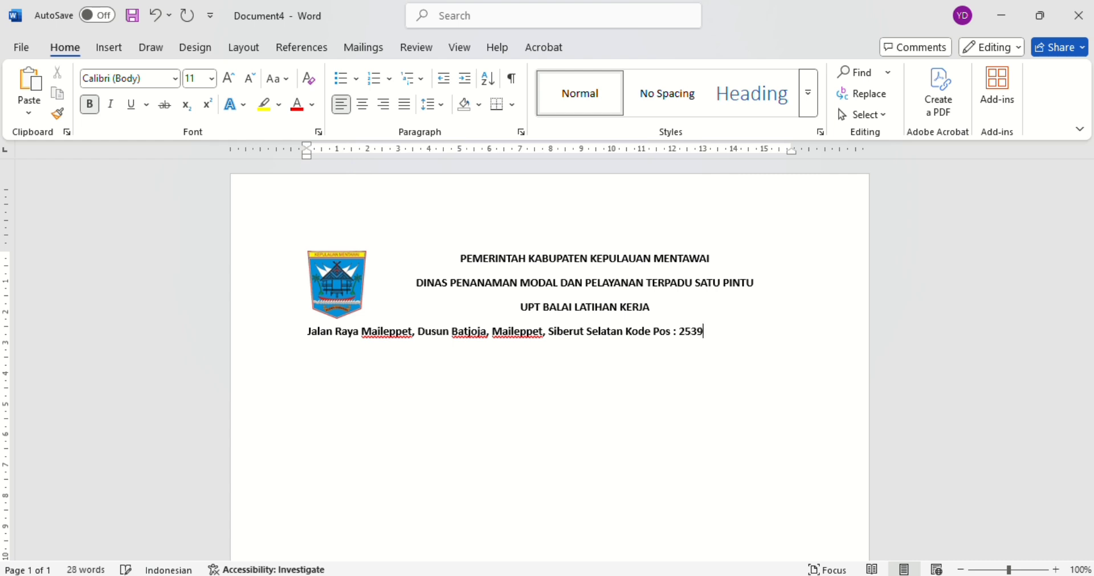
text(3)
key(Left)
key(Left)
key(Left)
key(Left)
key(Left)
key(Left)
key(Left)
key(Left)
key(Left)
key(Left)
key(Left)
key(Left)
key(Left)
key(Left)
key(Left)
key(Left)
key(shift+Right)
key(shift+Right)
key(shift+Right)
key(shift+Right)
key(shift+Right)
key(shift+Right)
key(shift+Right)
key(shift+Right)
key(shift+Right)
key(shift+Right)
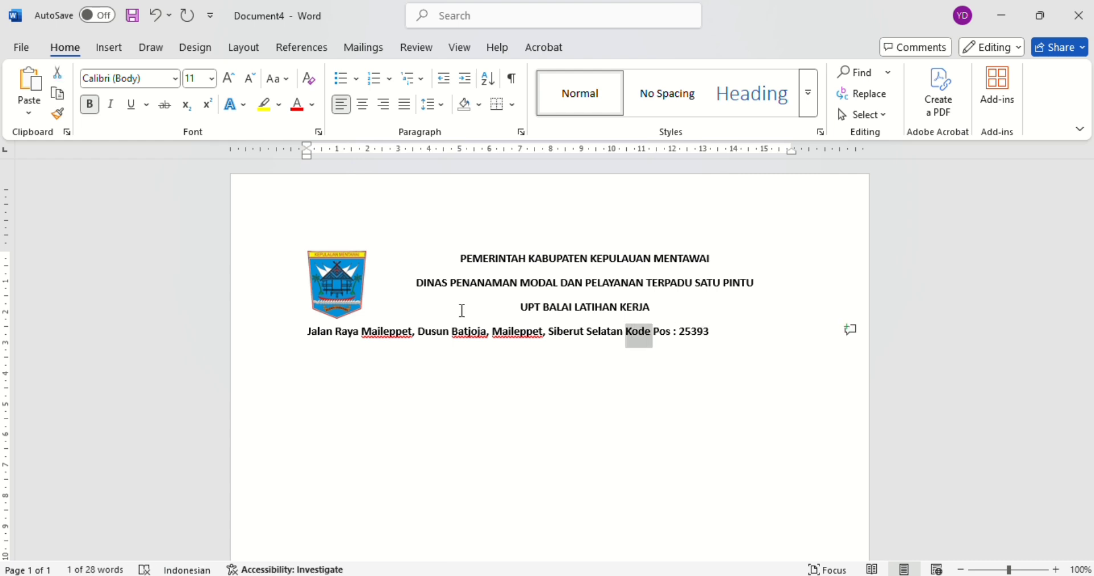
key(shift+Right)
key(shift+Right)
key(shift+Right)
key(shift+Right)
key(shift+Right)
key(shift+Right)
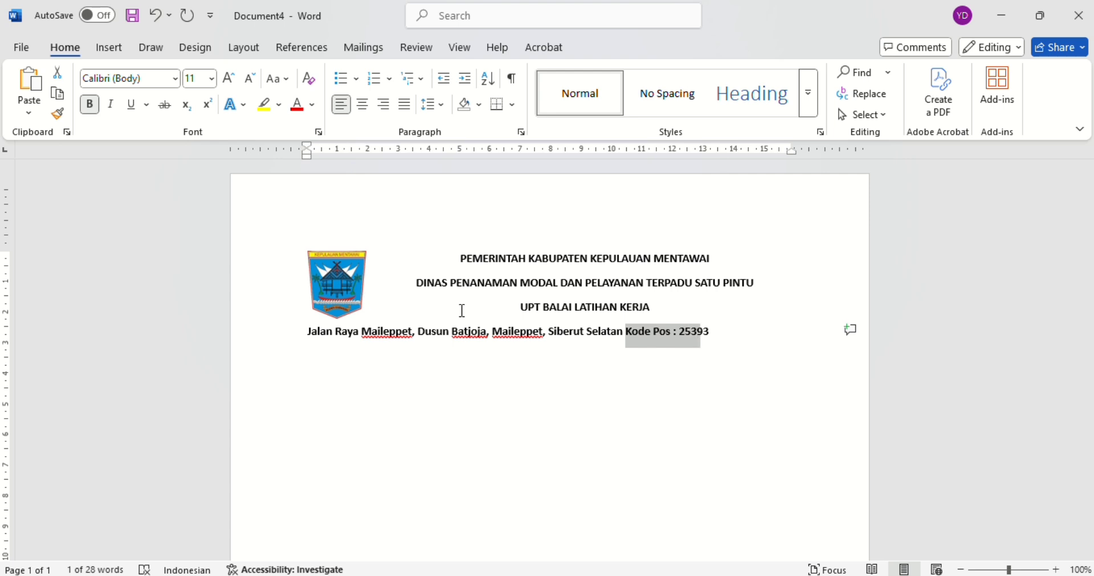
click(304, 332)
key(shift+Right)
key(shift+Right)
key(shift+Right)
key(shift+Right)
key(shift+Right)
key(shift+Right)
key(shift+Right)
key(shift+Right)
key(shift+Right)
key(shift+Right)
key(shift+Right)
key(shift+Right)
key(shift+Right)
key(shift+Right)
key(shift+Right)
key(shift+Right)
key(shift+Right)
key(shift+Right)
key(shift+Right)
key(shift+Right)
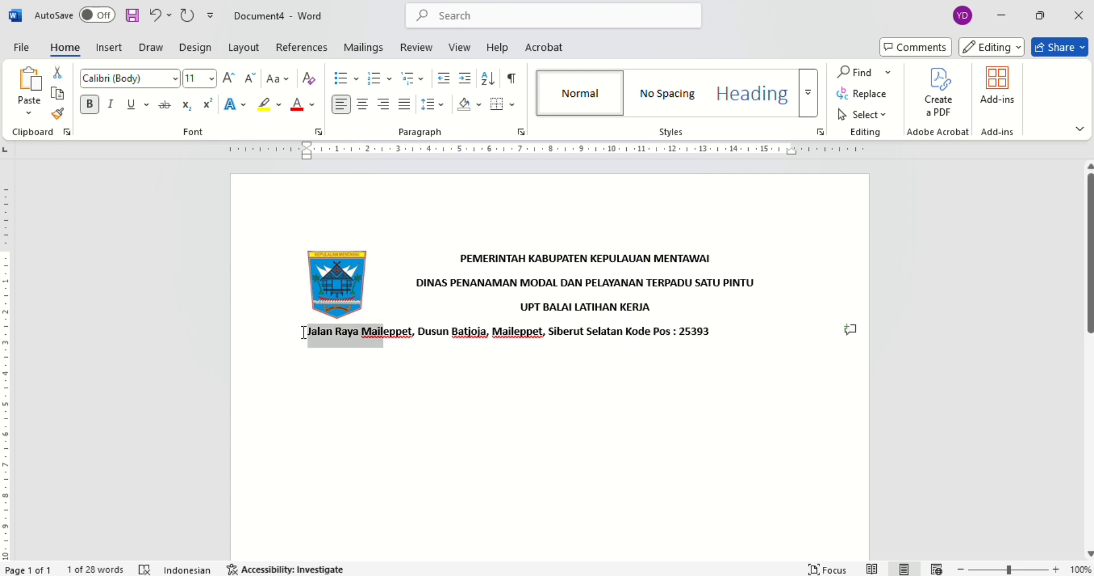
key(shift+Right)
key(shift+Right)
key(shift+Right)
key(shift+Right)
key(shift+Right)
key(shift+Right)
key(shift+Right)
key(shift+Right)
key(shift+Right)
key(shift+Right)
key(shift+Right)
key(shift+Right)
key(shift+Right)
key(shift+Right)
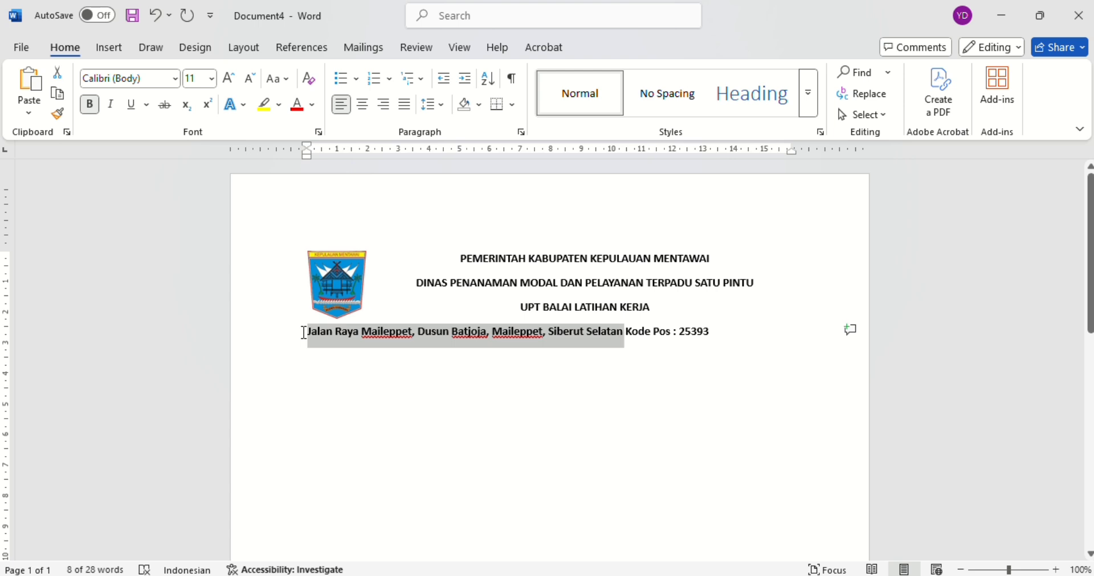
key(shift+Left)
Space the "Kode Pos" part away from the address so that it ends at the right margin of the same line
click(637, 332)
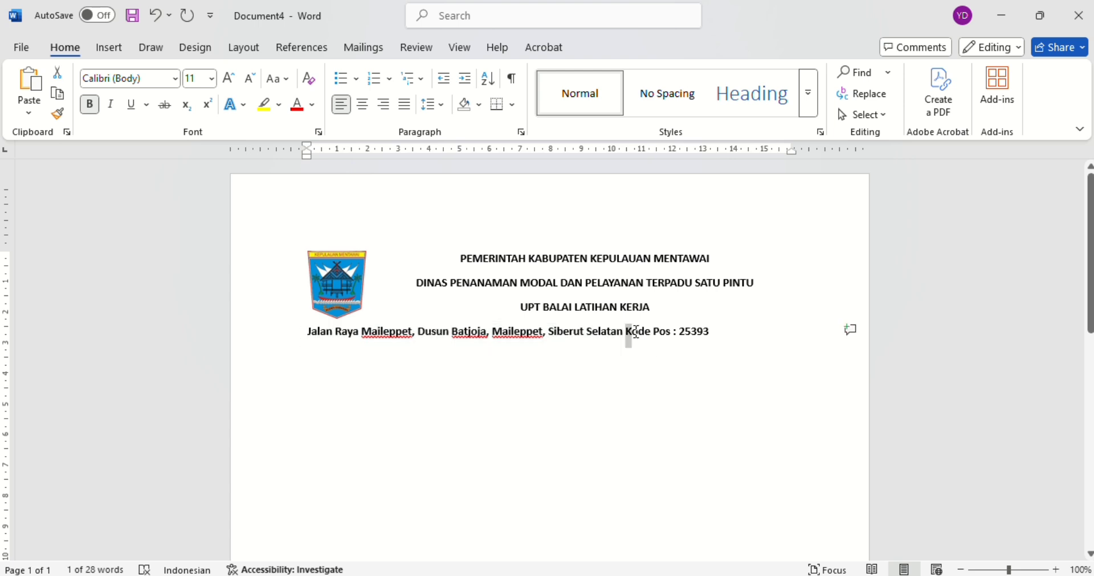
key(shift+Right)
key(shift+Right)
key(shift+Right)
key(shift+Right)
key(shift+Right)
key(shift+Right)
key(shift+Right)
key(shift+Right)
key(shift+Right)
key(shift+Right)
key(shift+Right)
key(shift+Right)
key(shift+Right)
key(shift+Right)
key(shift+Right)
key(shift+Right)
key(Left)
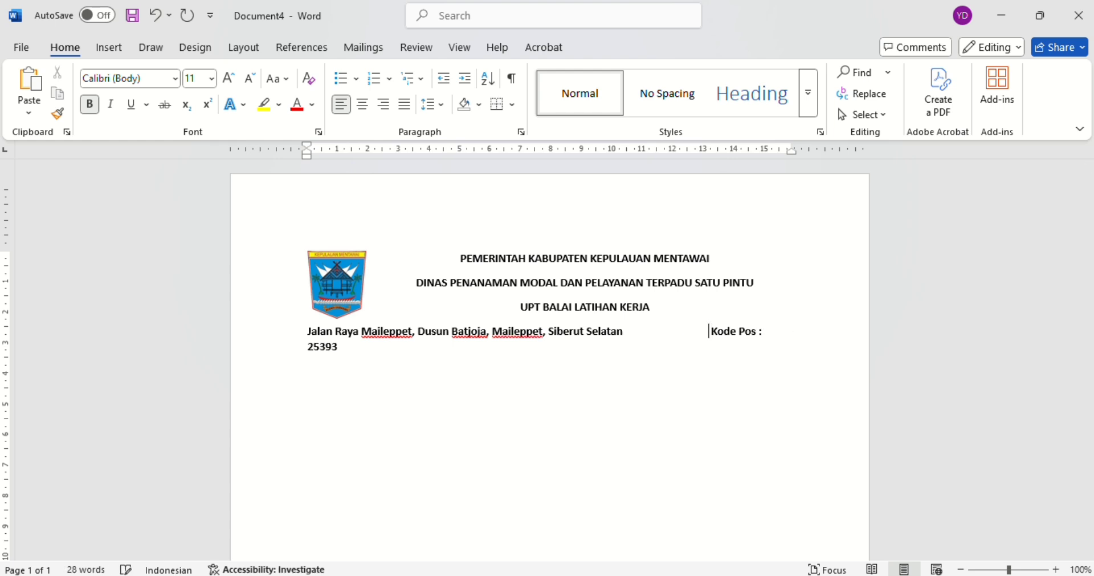
key(BackSpace)
key(BackSpace)
key(BackSpace)
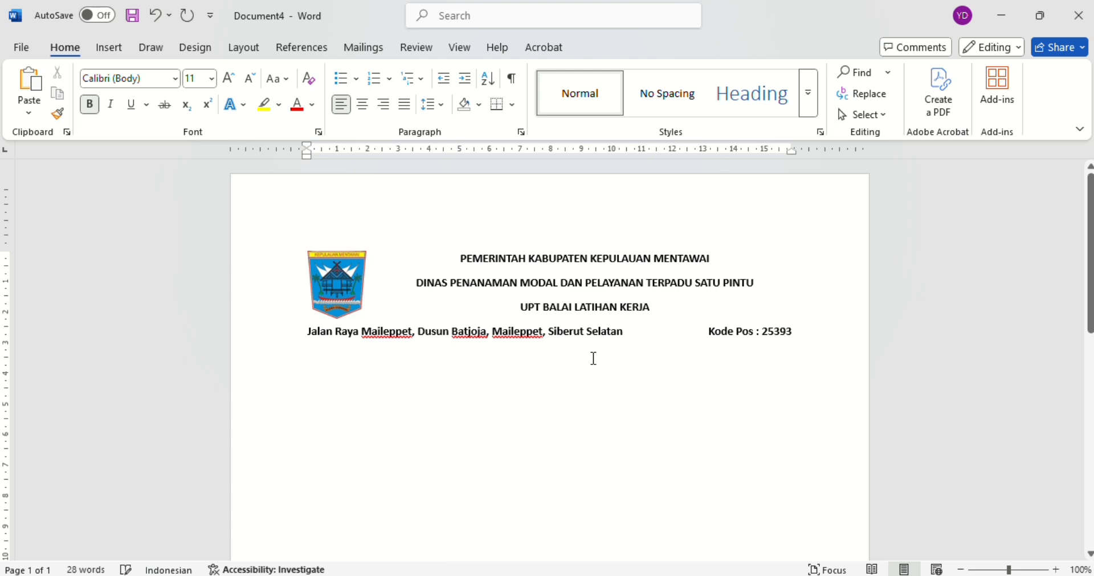
Start a new line under the address and draw a straight horizontal line about 16 cm long between the margins
key(End)
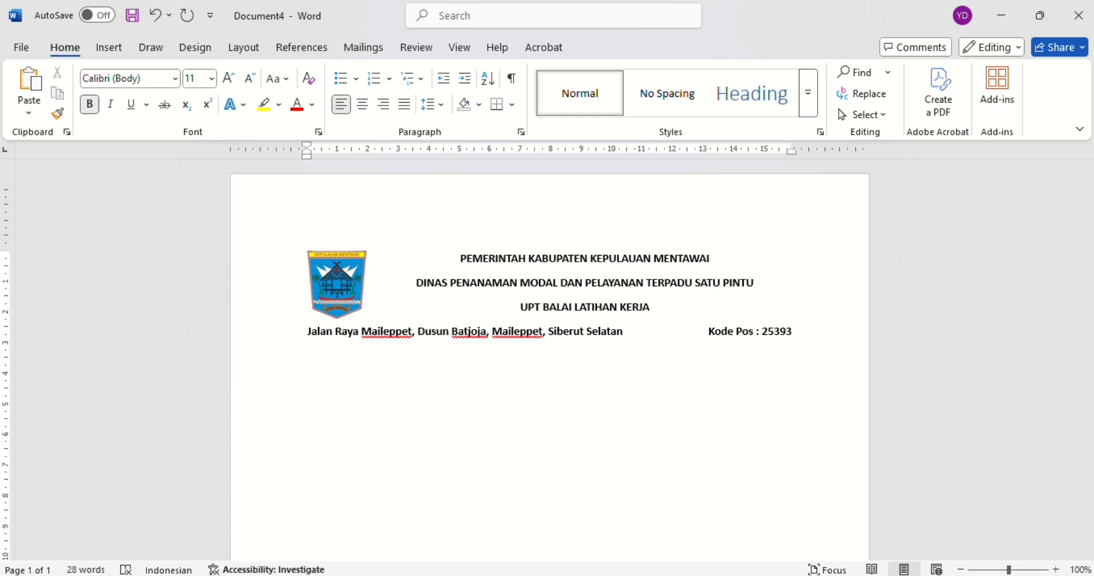
key(Return)
click(121, 46)
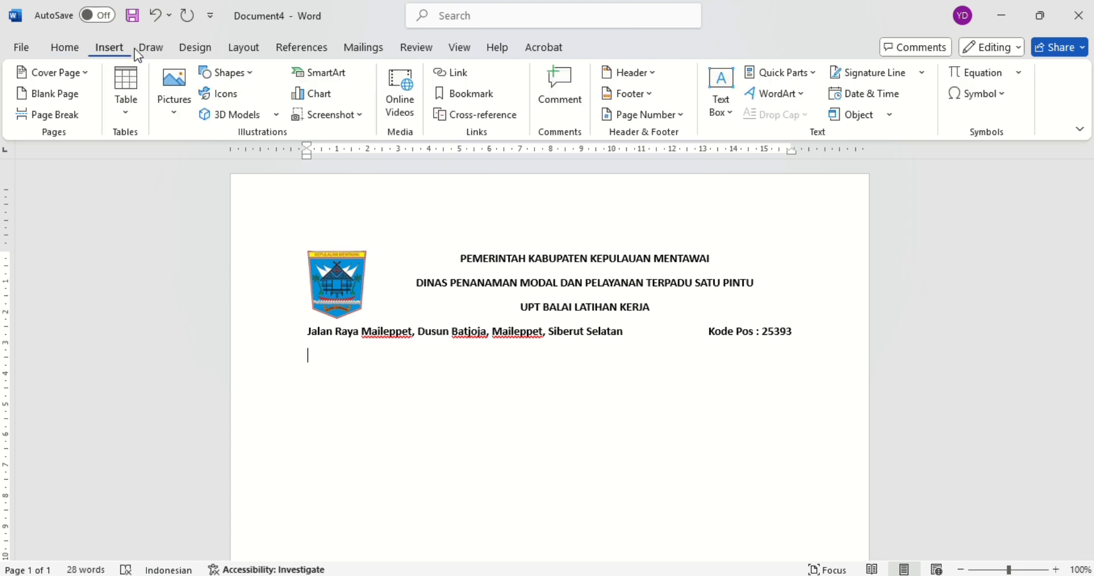
click(231, 74)
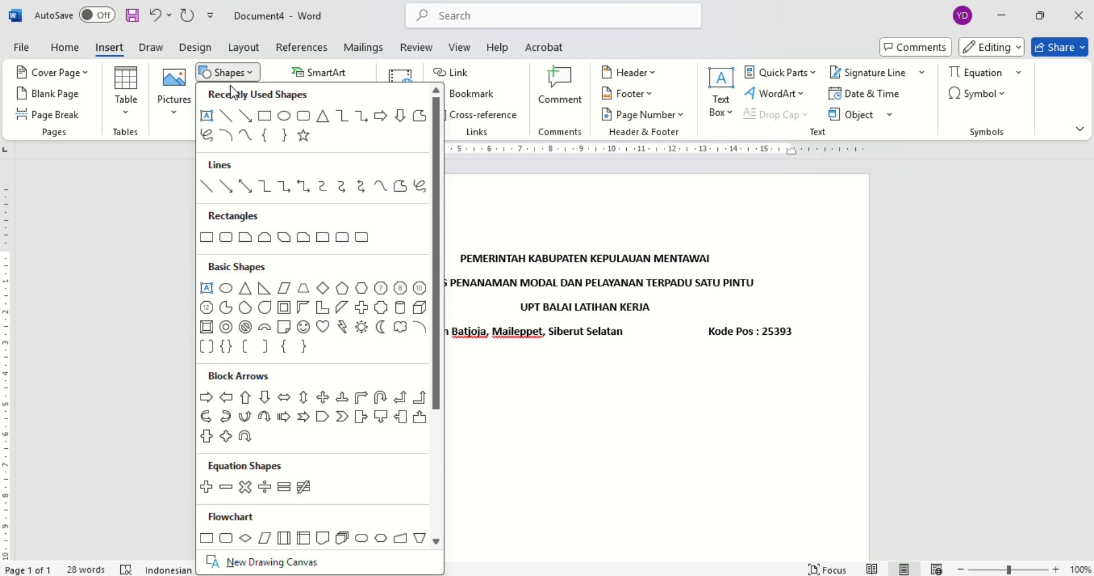
click(207, 186)
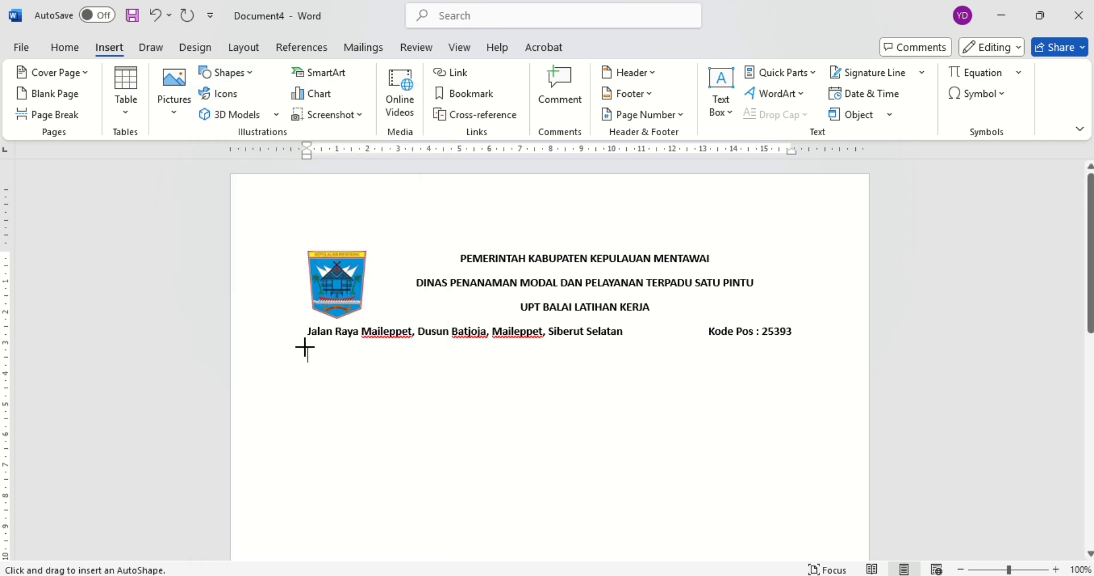
drag(307, 349, 797, 352)
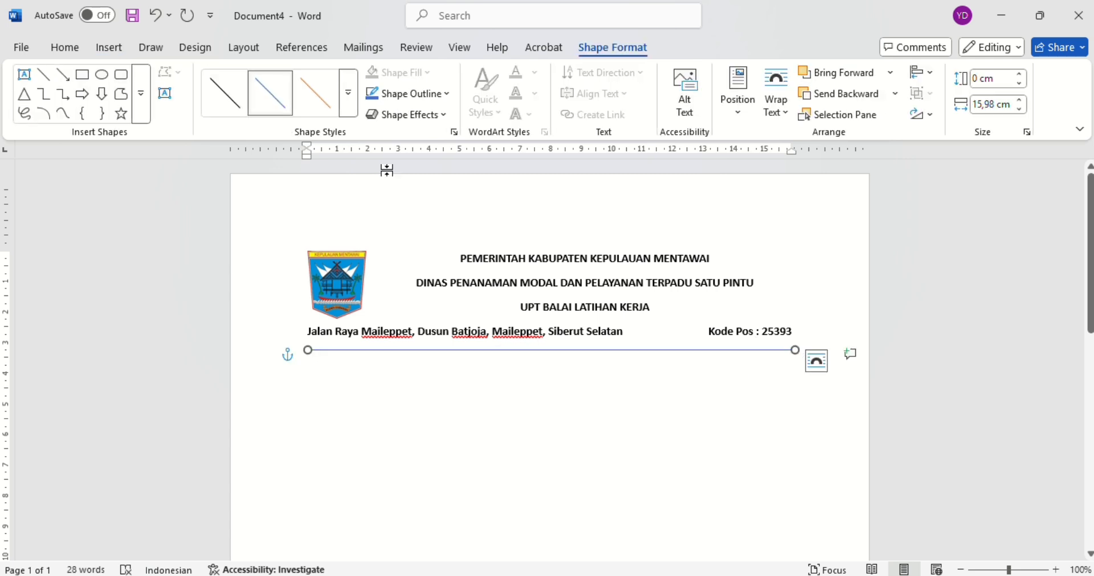
Set the separator line's outline weight to 6 pt and shorten the line to 15.8 cm
click(452, 101)
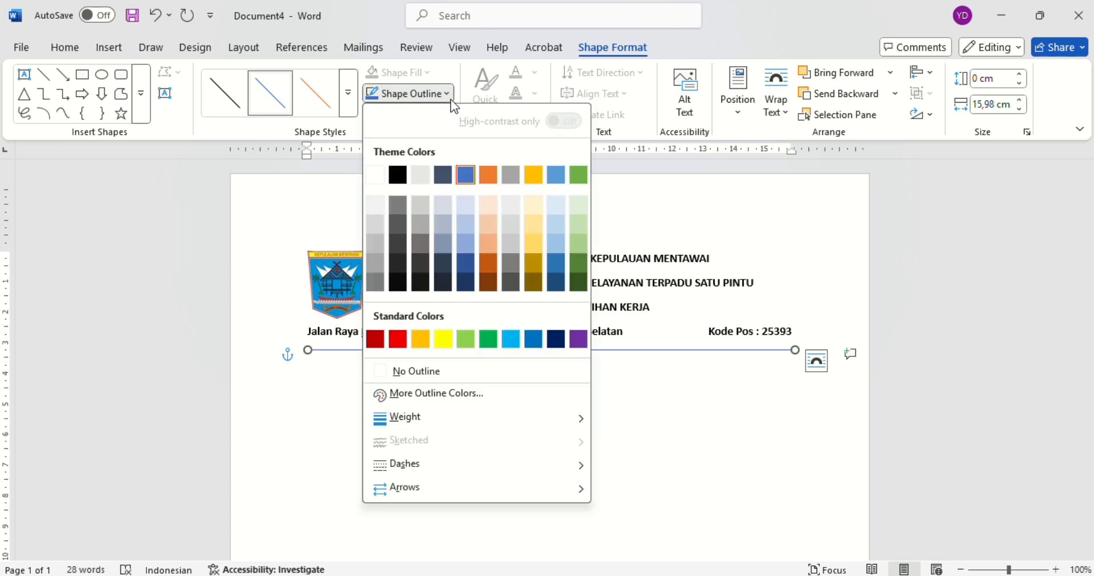
click(453, 100)
click(451, 99)
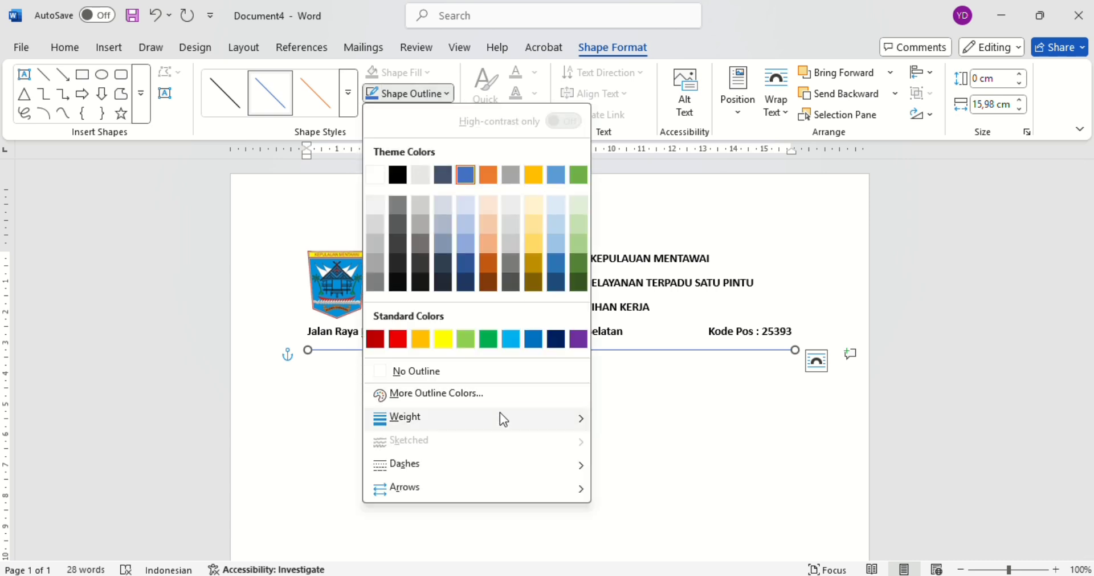
mouse_move(504, 418)
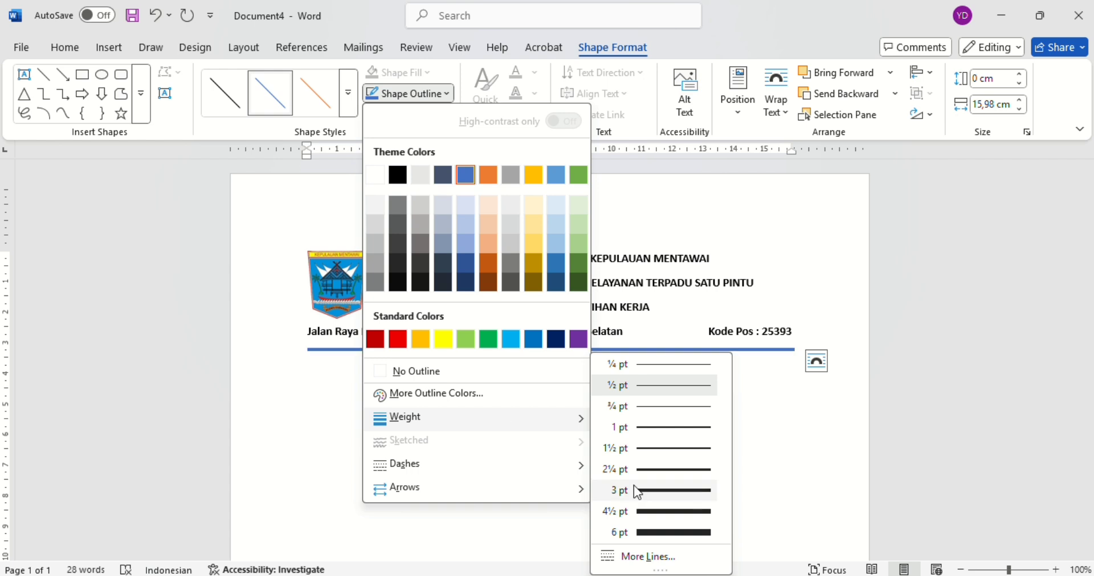
click(647, 531)
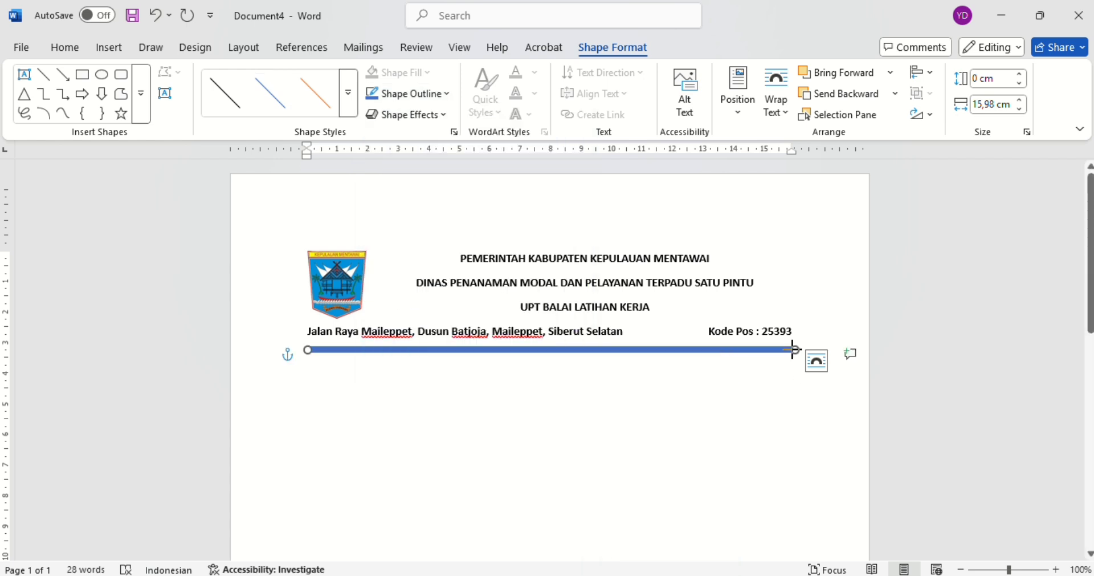
drag(793, 349, 790, 350)
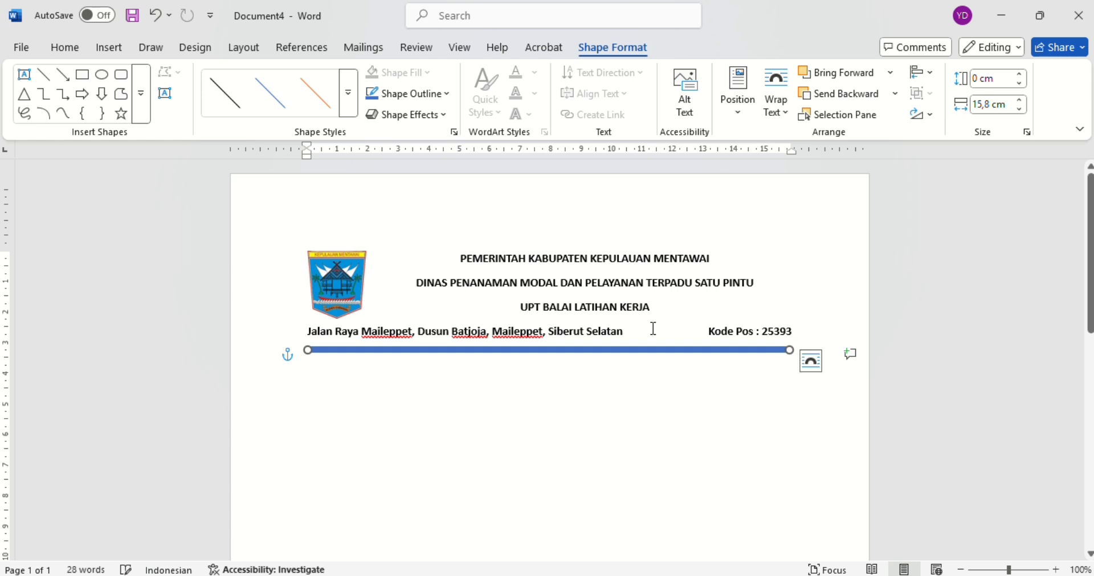
Colour the separator line black and lengthen it to 15.93 cm so that it reaches the right margin
click(449, 94)
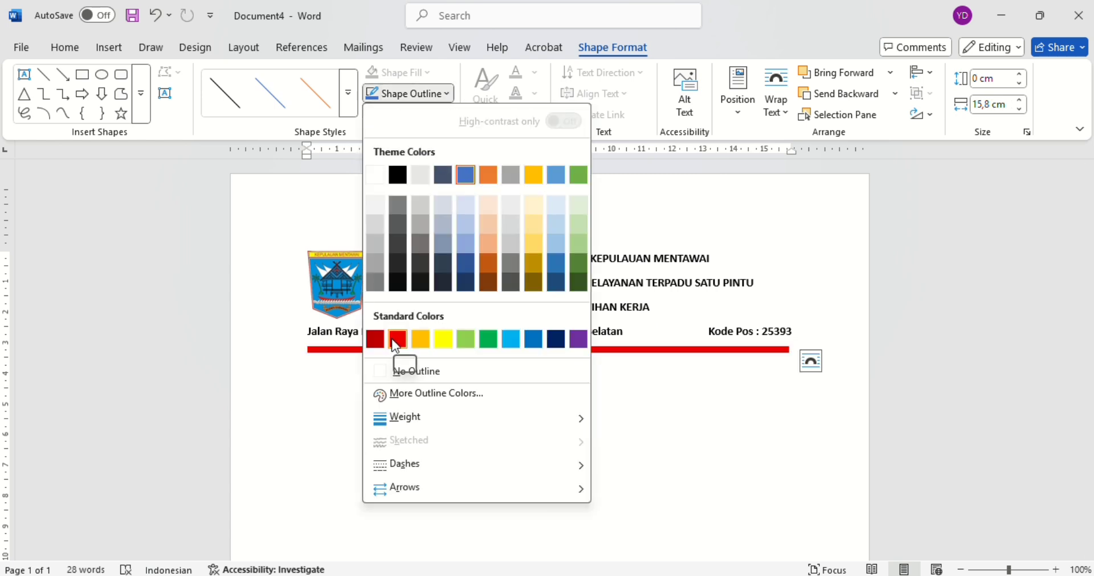
click(404, 288)
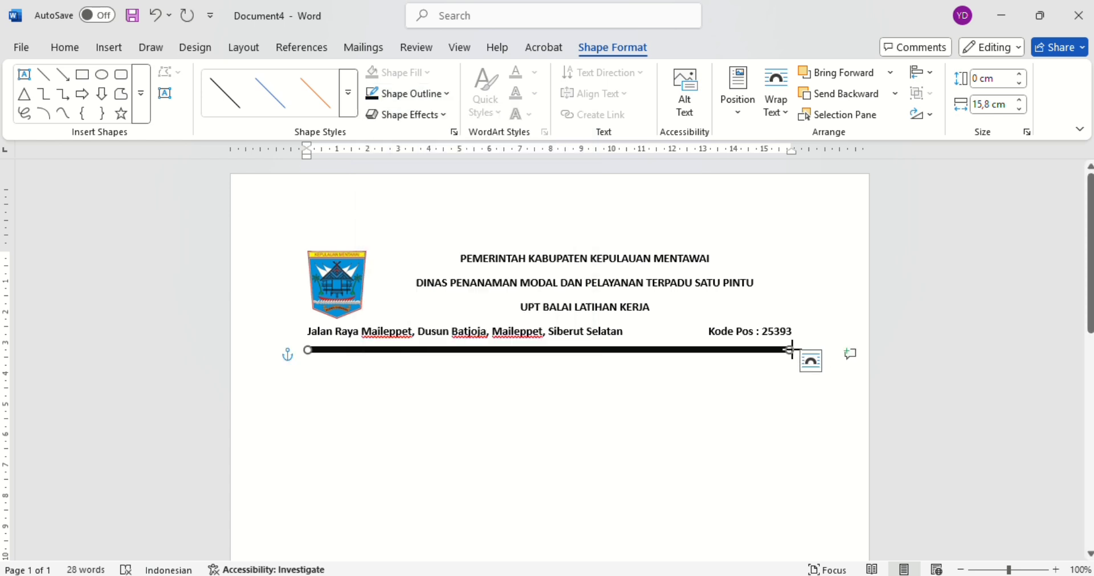
drag(789, 349, 795, 349)
click(762, 390)
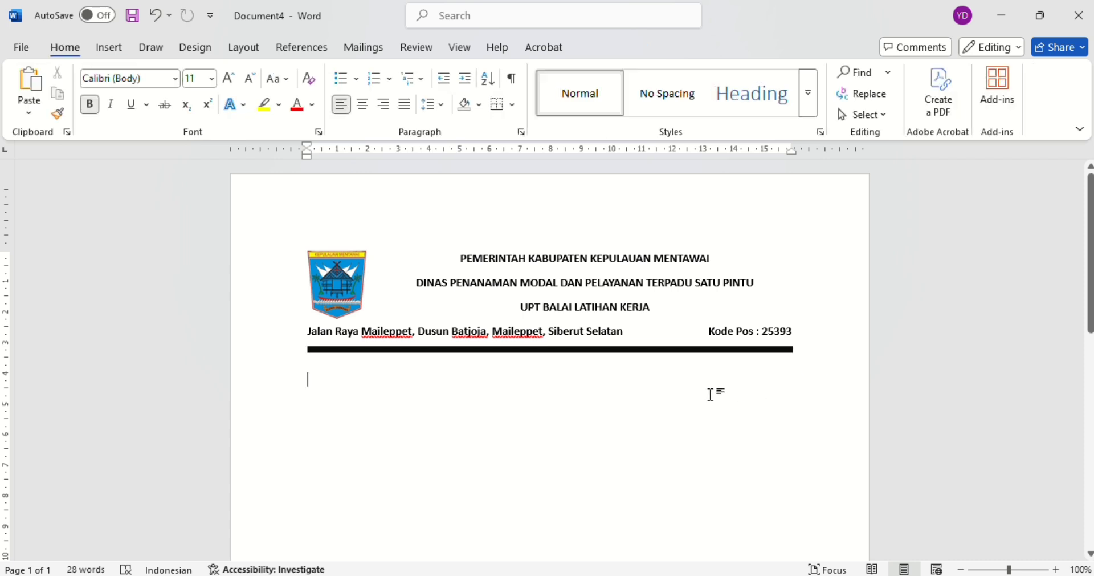
Apply the thickest black theme style to the separator line
click(600, 350)
click(357, 97)
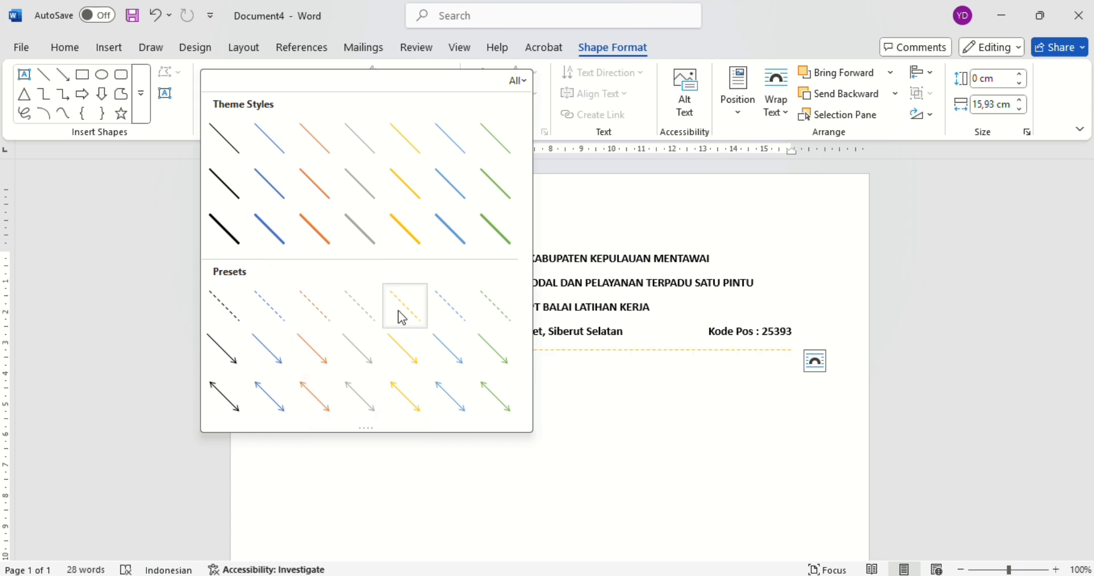
click(228, 239)
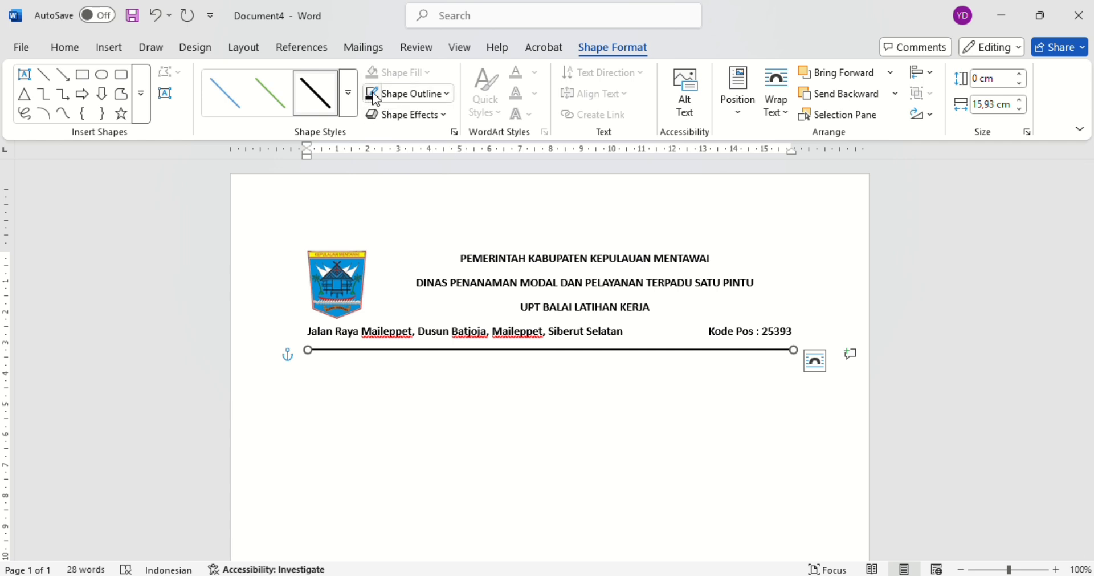
click(349, 93)
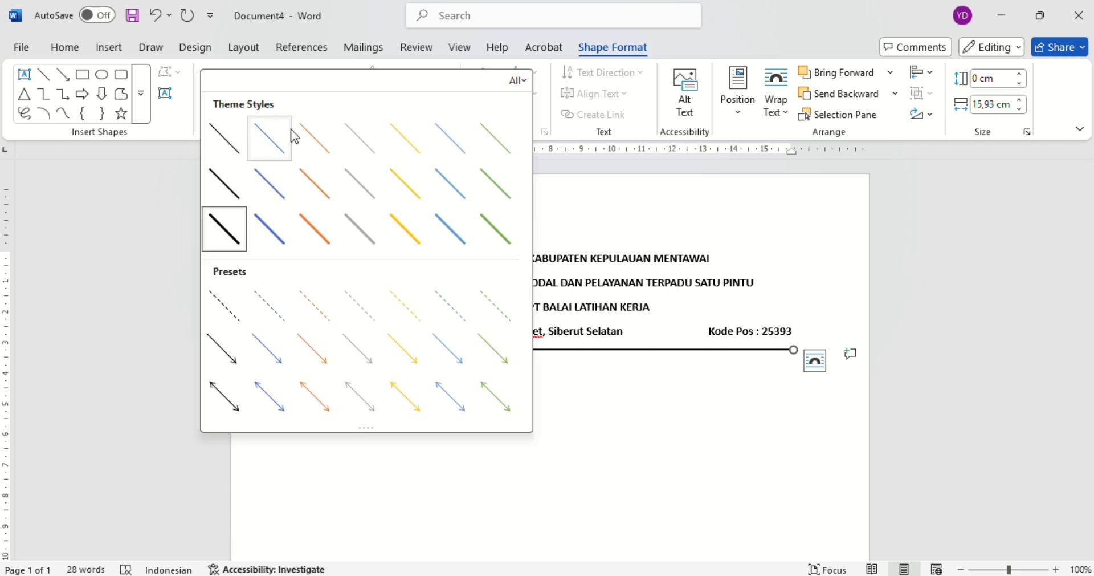
key(Escape)
click(450, 115)
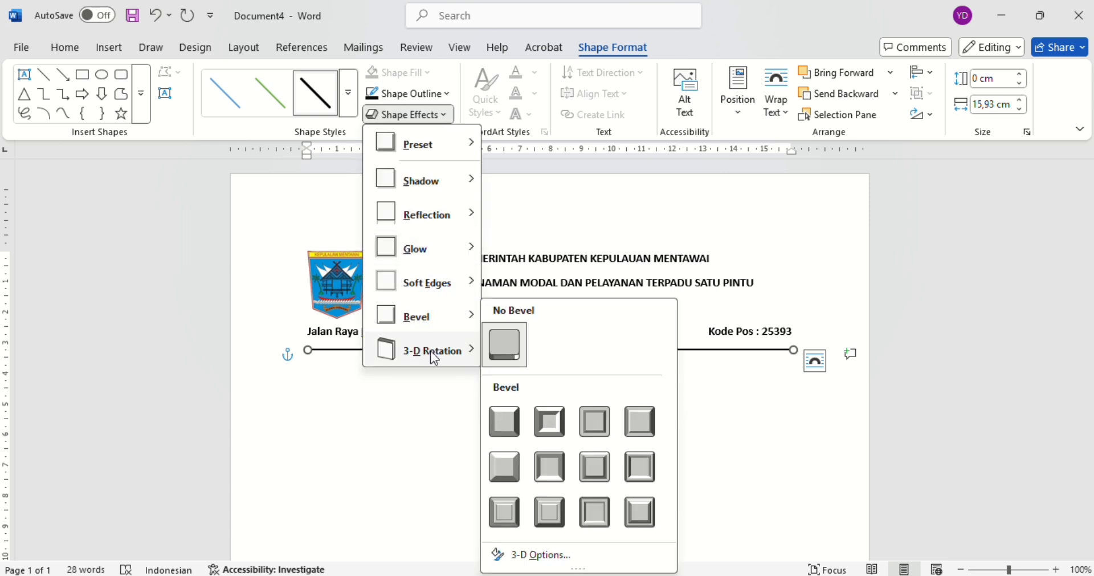
click(382, 408)
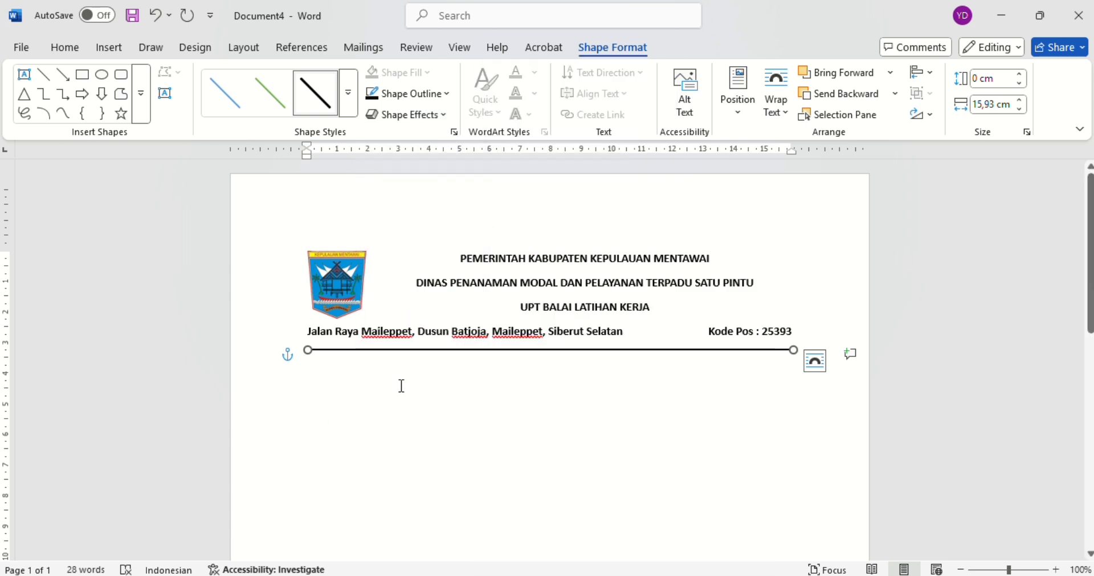
click(446, 94)
click(501, 394)
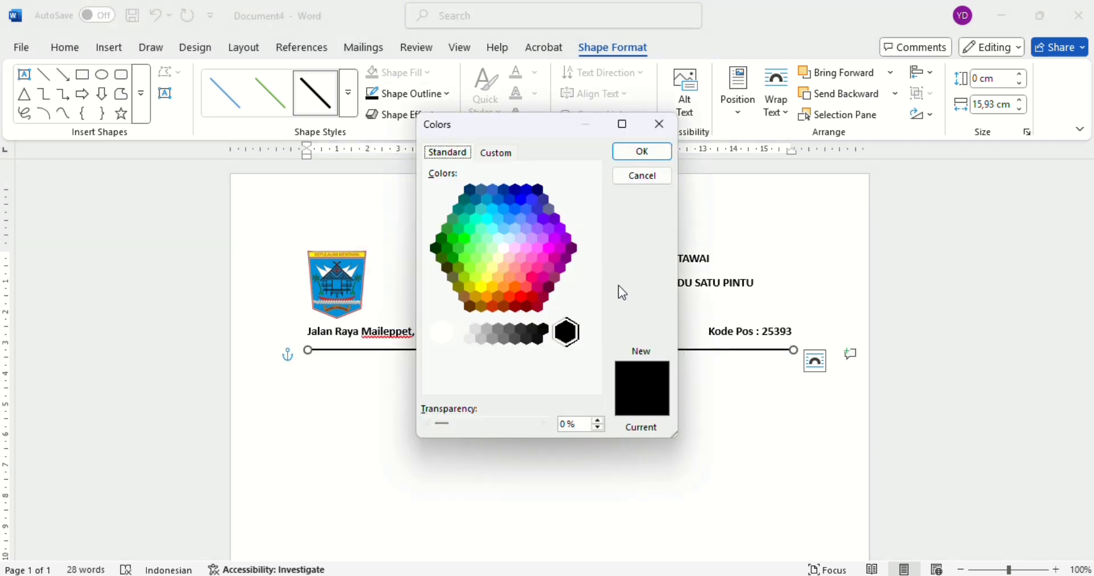
click(660, 124)
Set the weight of the restyled separator line to 6 pt
click(424, 97)
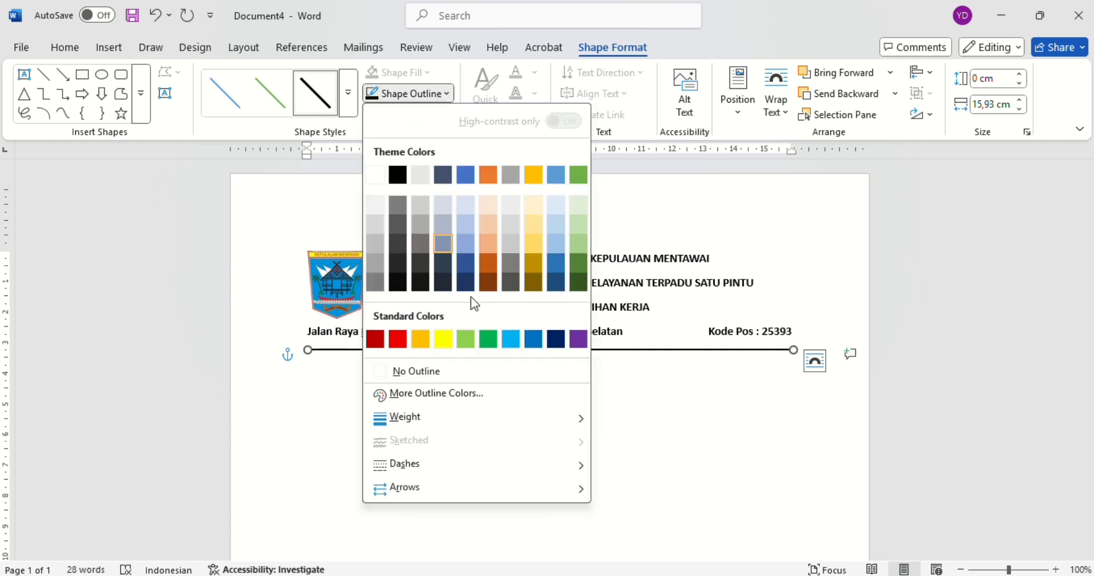
mouse_move(473, 411)
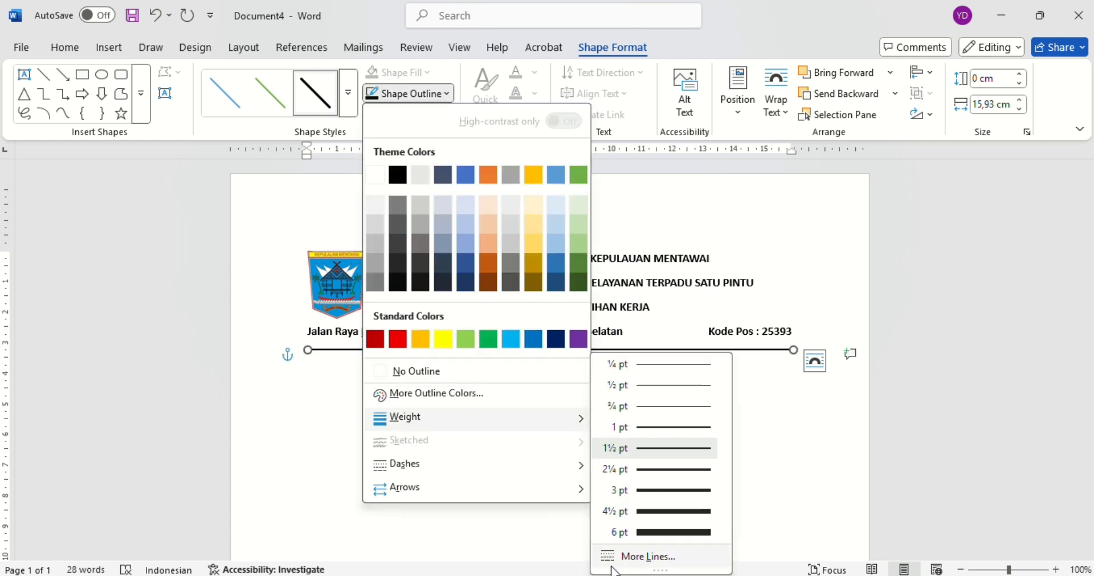
click(683, 531)
click(804, 362)
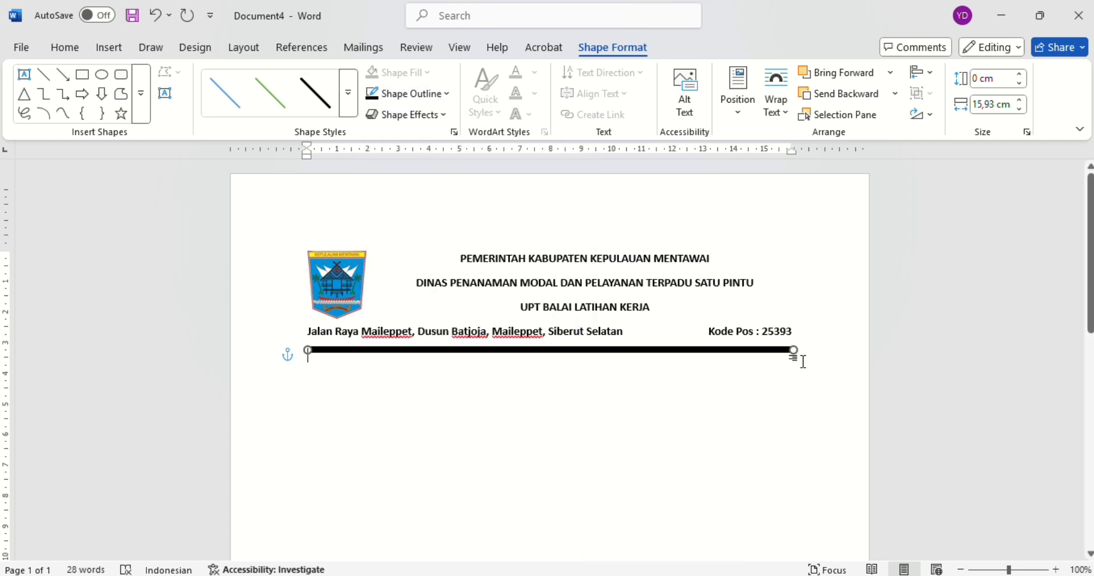
key(Return)
key(Return)
key(Return)
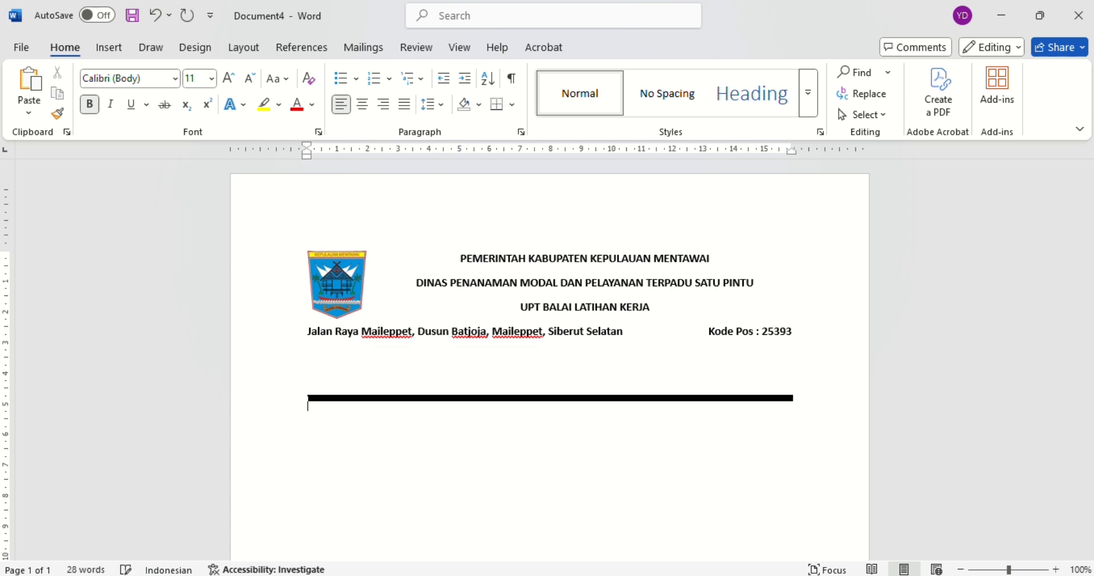
key(ctrl+z)
key(ctrl+z)
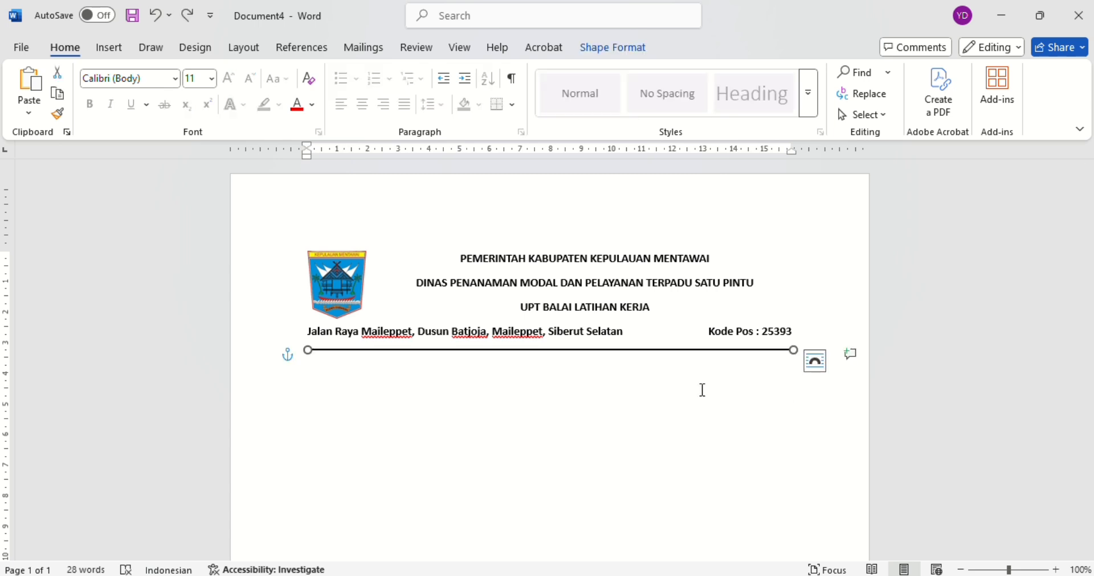
click(815, 361)
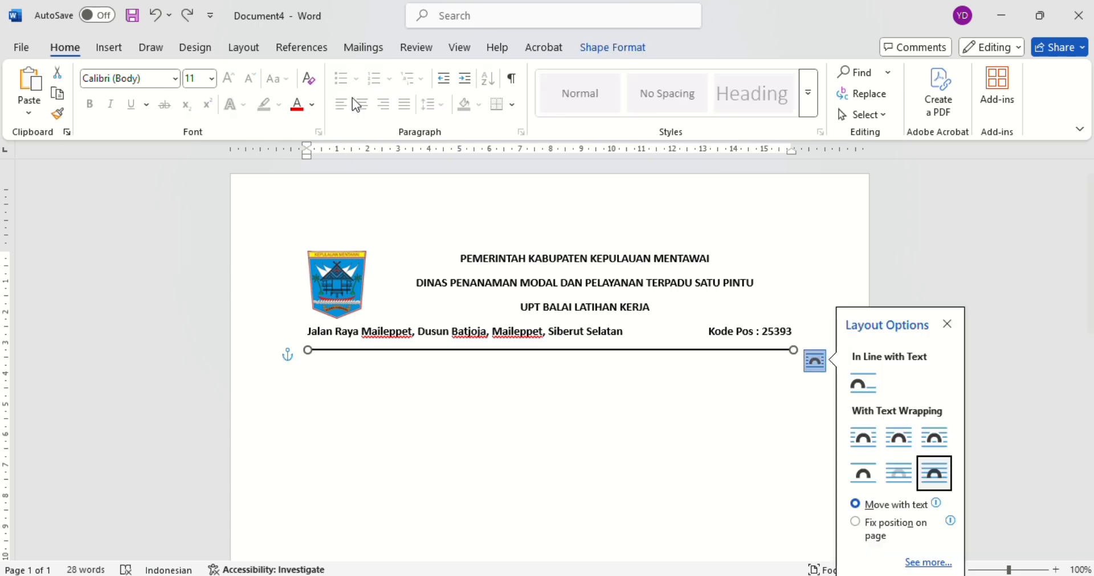
click(187, 19)
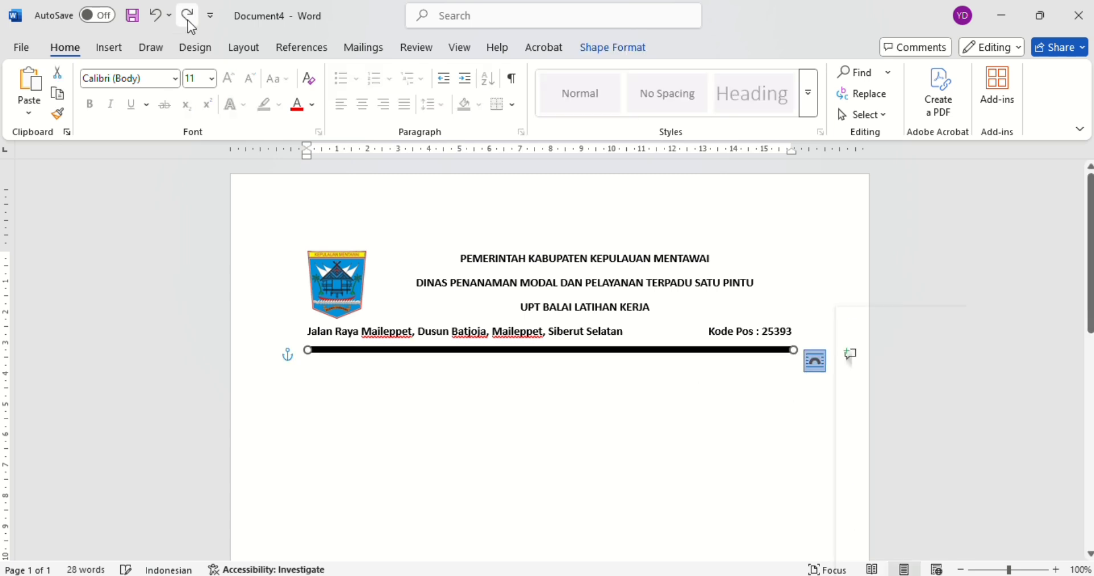
Turn off bold and enter "Nomor :" on the line below the separator
click(404, 391)
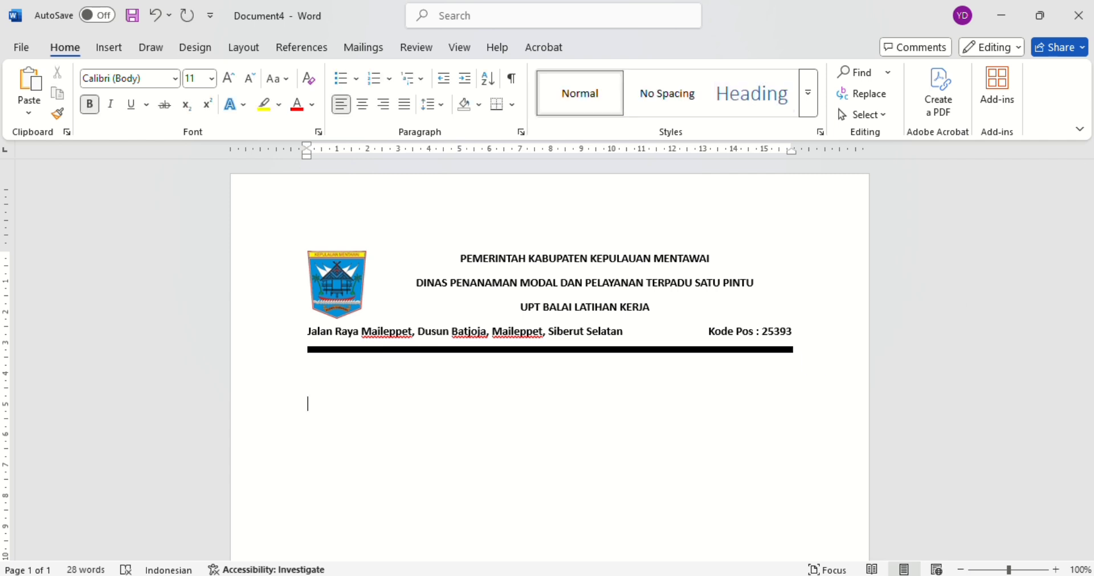
key(BackSpace)
text(Nom)
key(BackSpace)
key(BackSpace)
key(BackSpace)
key(BackSpace)
key(ctrl+b)
text(Nomor)
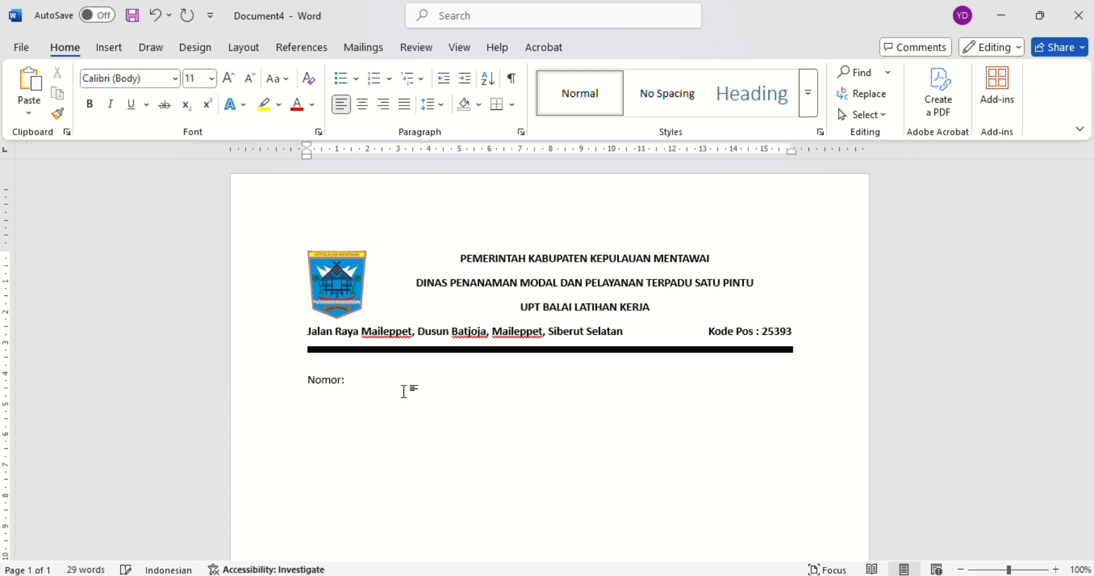
text( :)
Add the lines "Lampiran :" and "Perihal :" under the Nomor line
key(Return)
text(Lampiran :)
key(Return)
text(Perihal :)
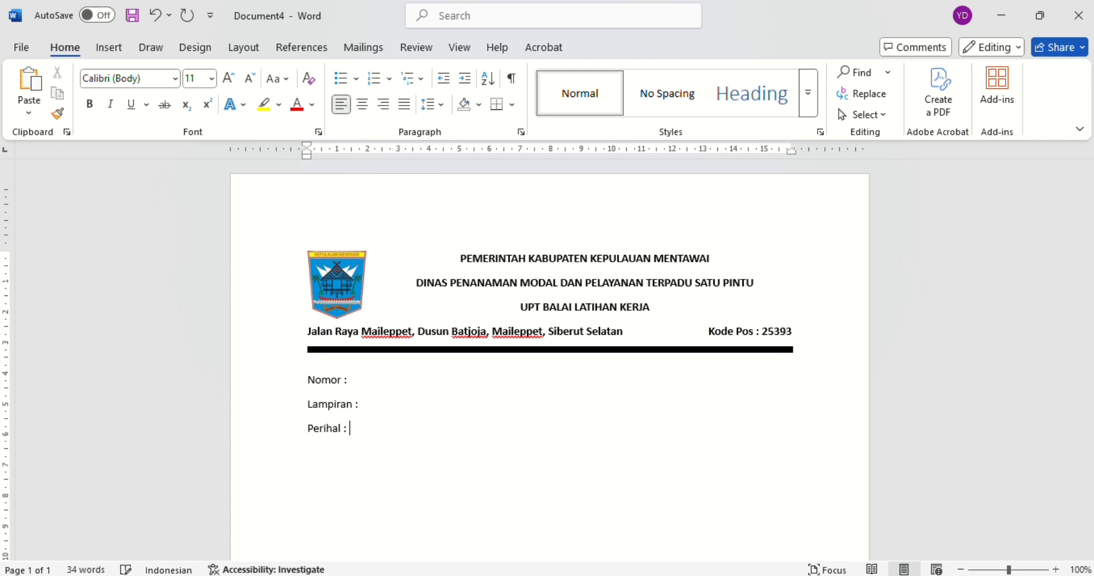
Remove the space before the colon in the Perihal, Lampiran and Nomor lines
click(351, 369)
key(Down)
key(Down)
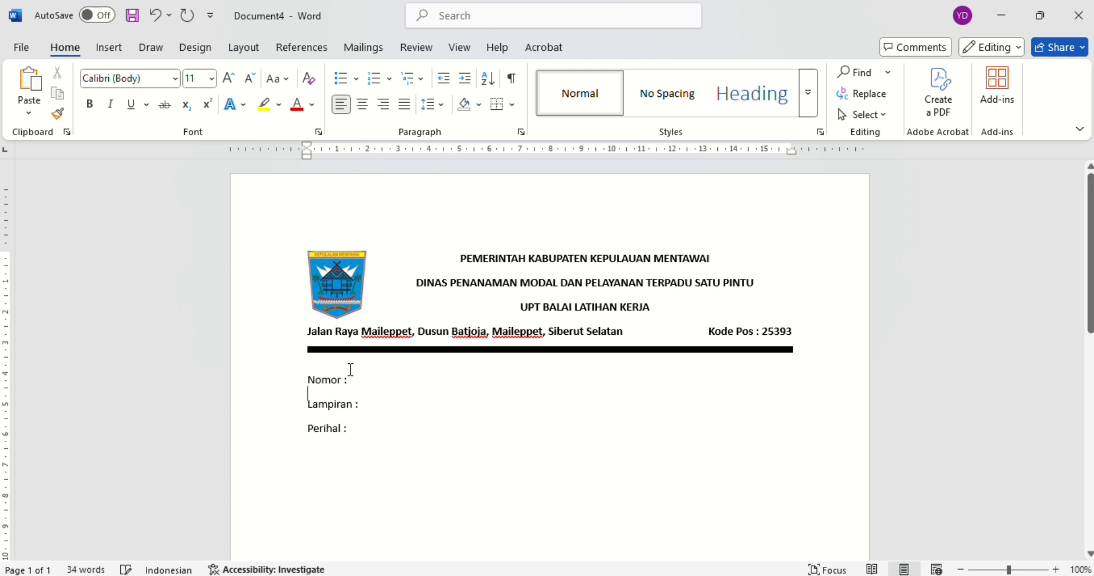
click(345, 380)
click(362, 402)
click(343, 429)
key(BackSpace)
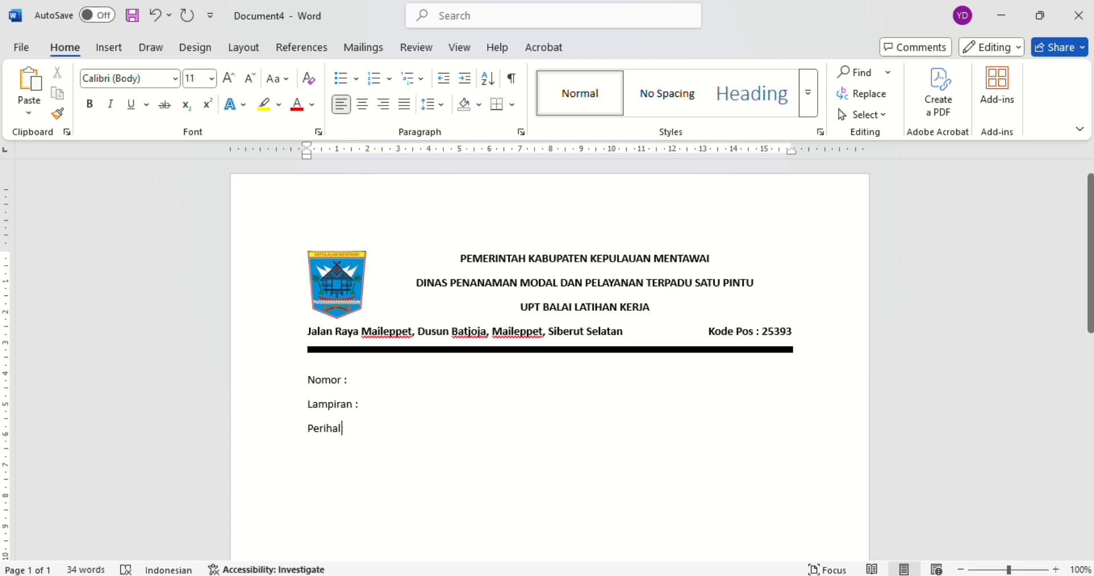
click(355, 404)
key(BackSpace)
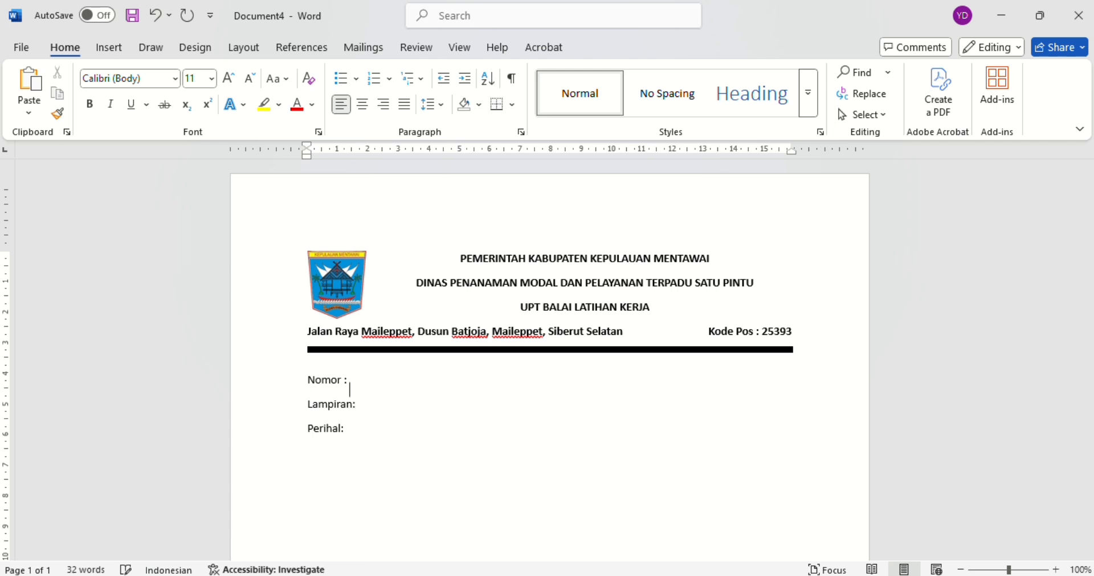
click(349, 382)
key(BackSpace)
Insert tabs before the colons of the Lampiran and Perihal lines so that both colons align at the same position
key(Tab)
key(Down)
key(Left)
key(Tab)
key(Down)
key(ctrl+b)
key(Up)
key(shift+Up)
key(shift+Up)
key(Right)
key(BackSpace)
key(BackSpace)
key(Tab)
click(363, 406)
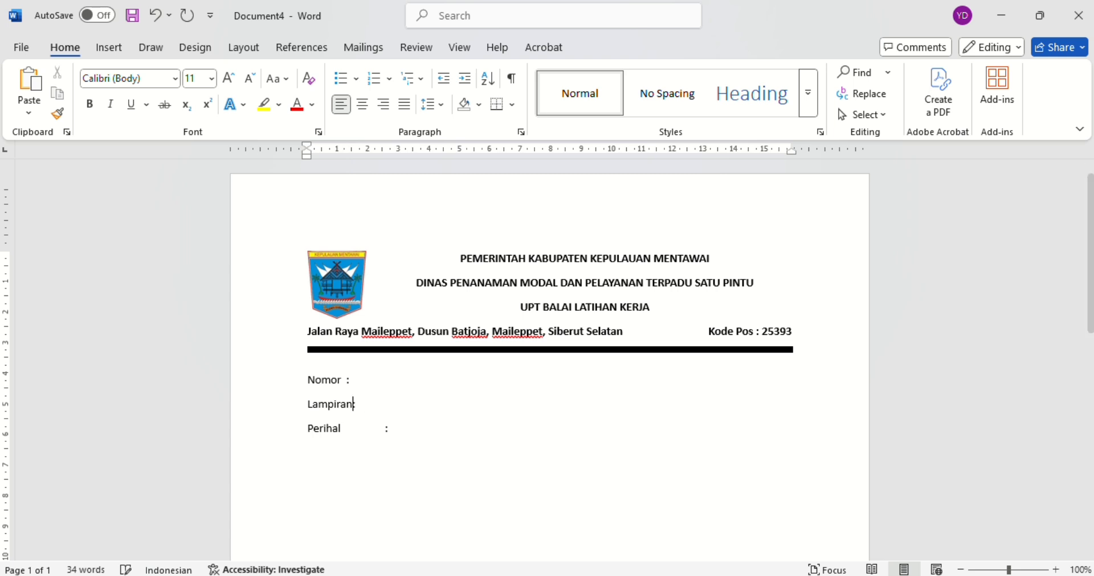
click(347, 381)
click(356, 404)
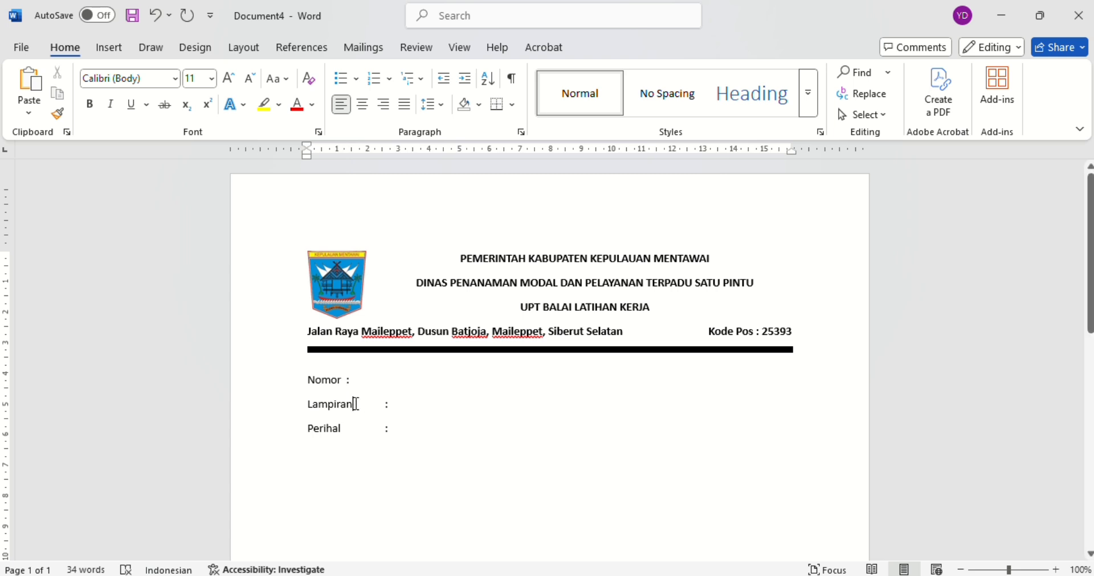
key(shift+Left)
key(shift+Left)
key(shift+Left)
key(shift+Left)
key(shift+Left)
key(shift+Left)
key(shift+Left)
key(shift+Left)
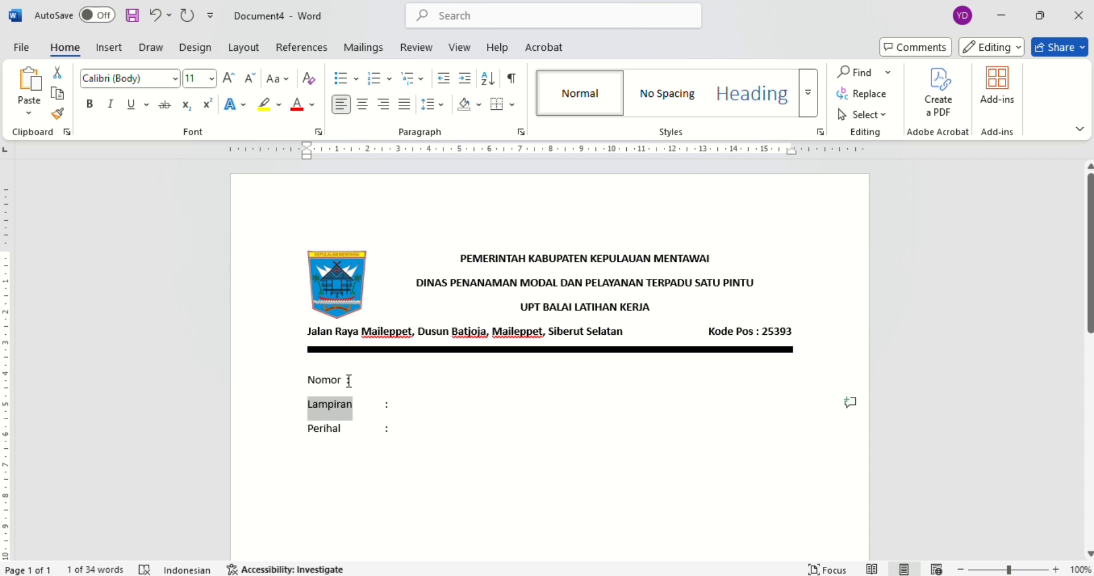
key(Right)
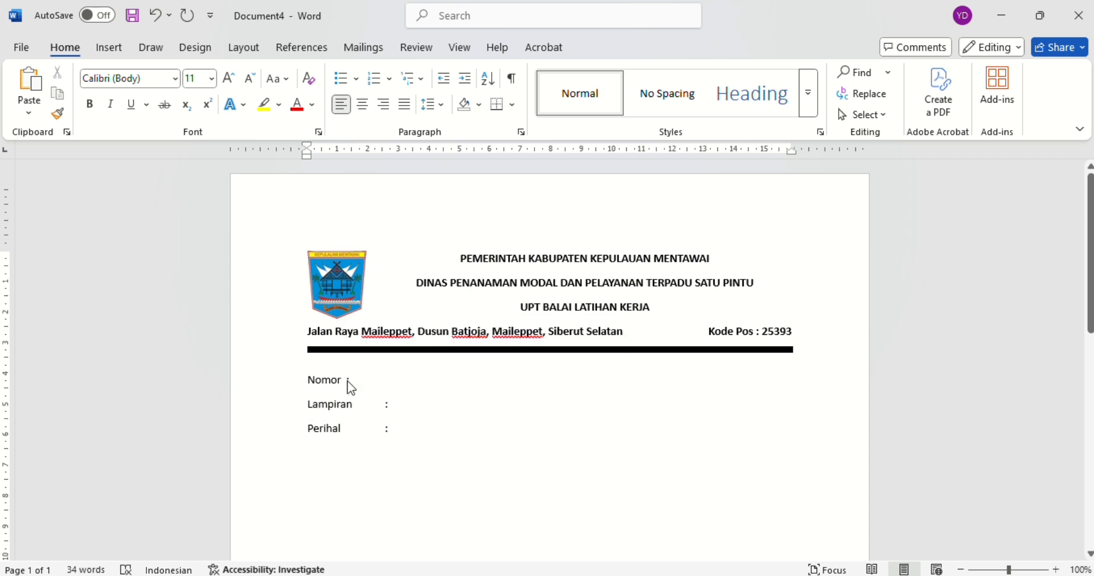
Insert a tab before the Nomor colon to align it with the colons of the Lampiran and Perihal lines
key(Right)
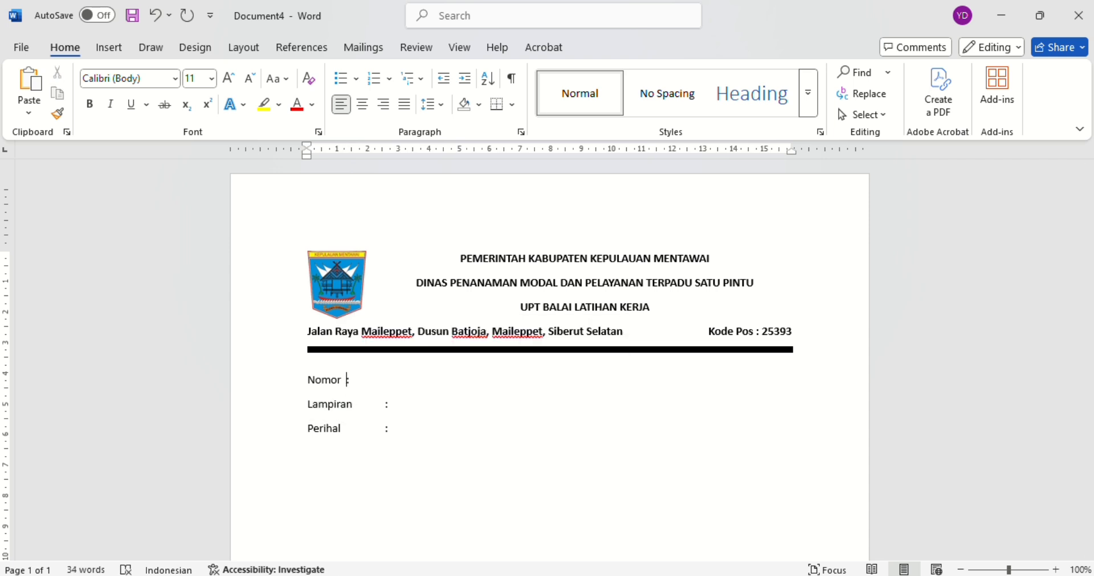
key(Tab)
text(:)
Leave a blank line below Perihal and enter the addressee lines "Kepada Yth." and "Bapak/Ibu"
text(Kepaa)
text(da Yth)
text(.)
key(Return)
text(Bapak/Ibu)
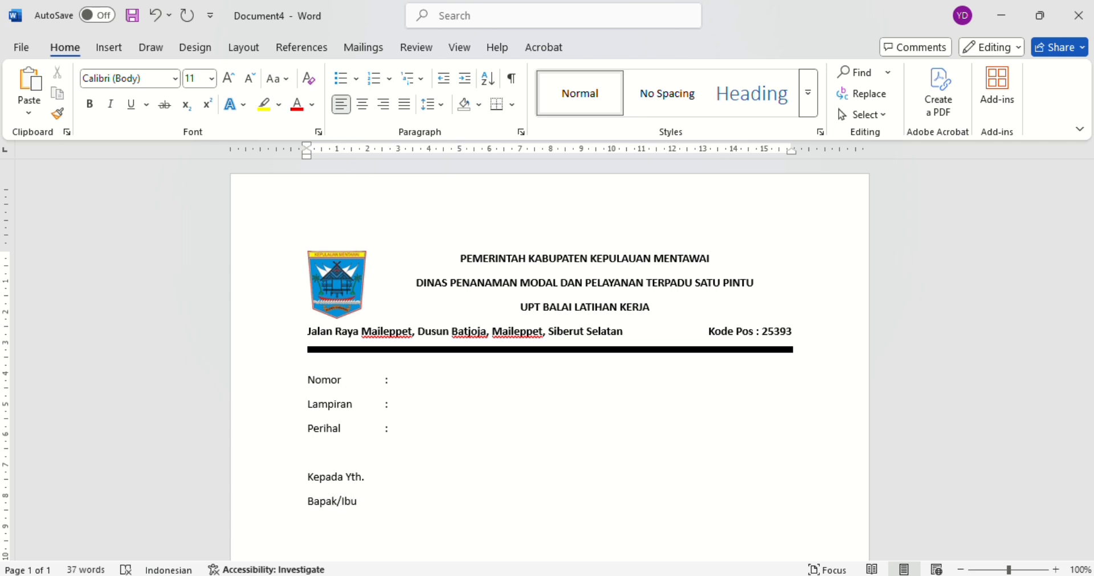
Complete the addressee block with a line "Di" and an indented line "Lokasi" beneath it
key(Return)
text(Di)
key(Return)
key(Tab)
text(Lokasi)
key(Return)
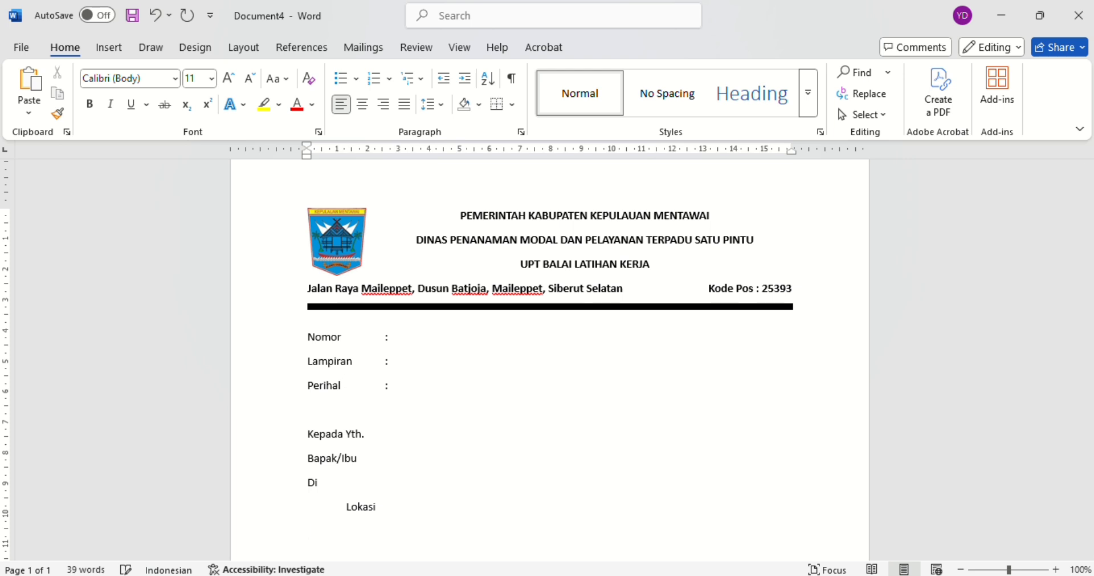
Enter the salutation "Dengan hormat," after a blank line below the addressee block and start a new line
text(d)
key(BackSpace)
text(Dengan hormat,)
key(Return)
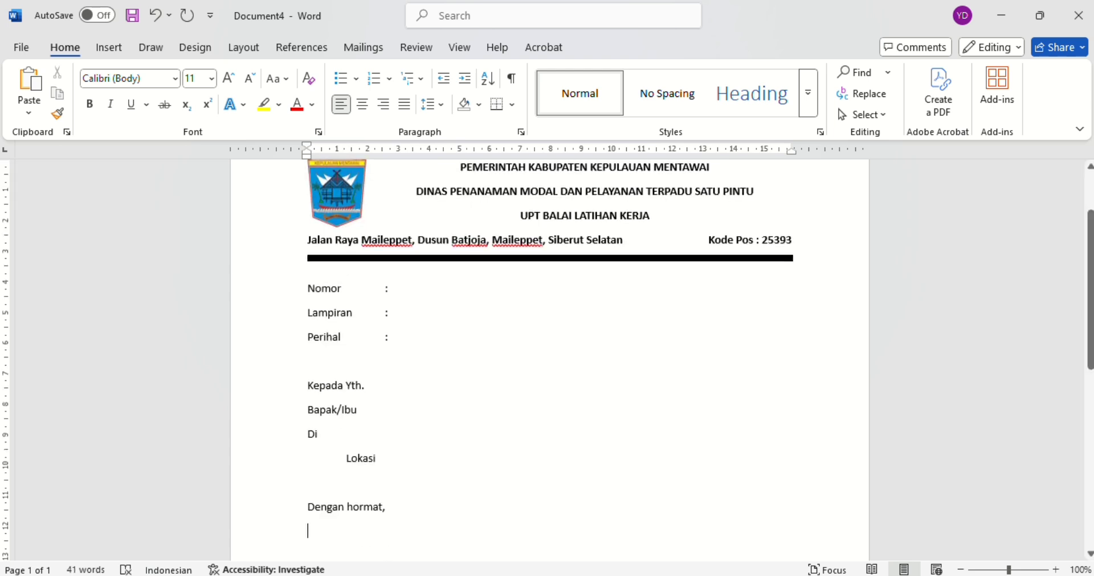
Fill the body line below "Dengan hormat," with a dotted line spanning the full text width
text(.............................................)
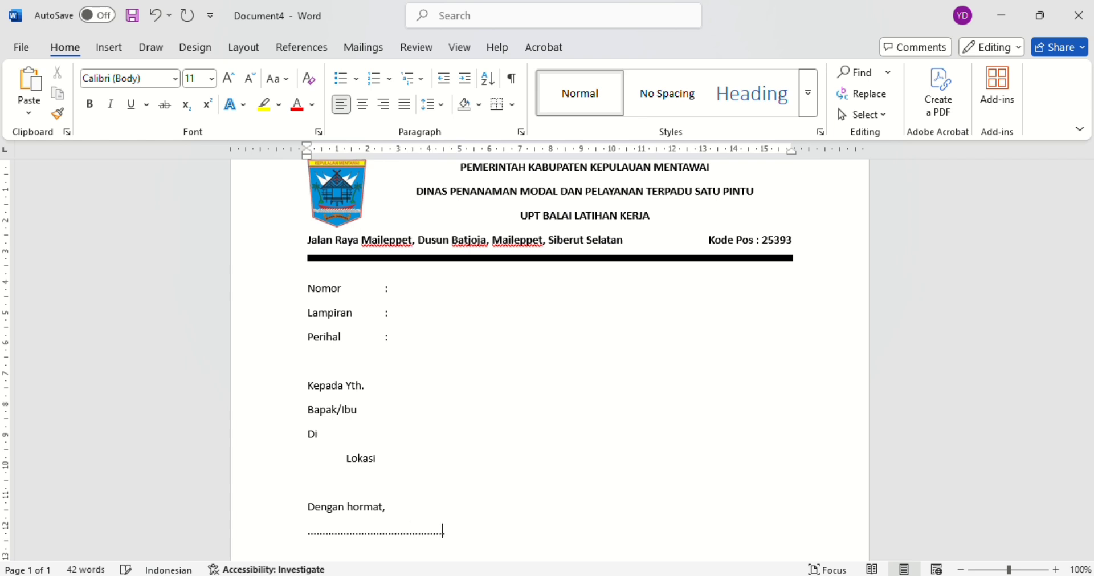
text(...................................................................)
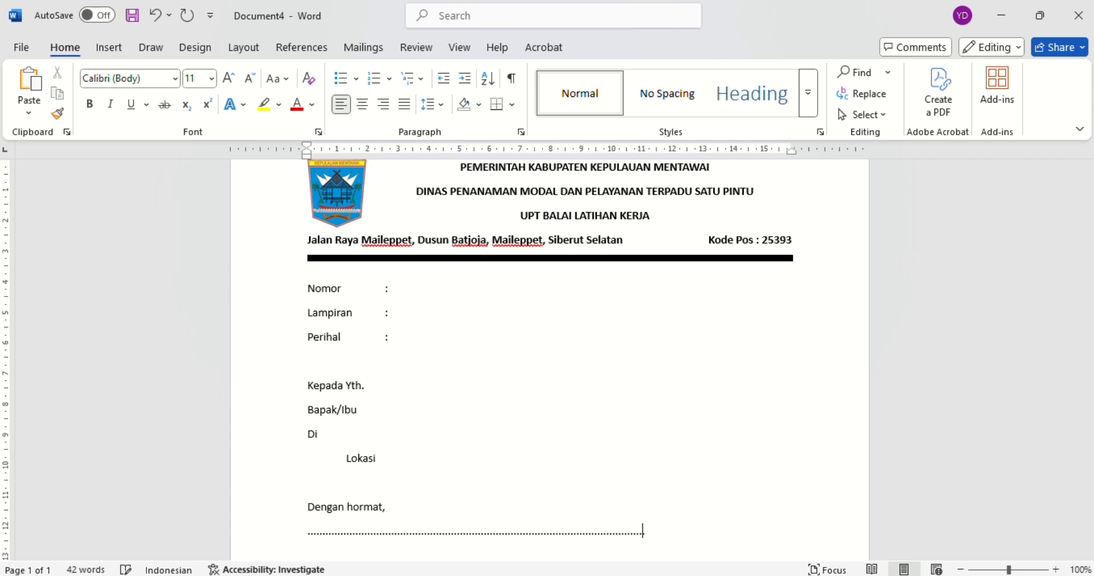
text(.................................................)
key(BackSpace)
key(BackSpace)
key(shift+Home)
key(ctrl+c)
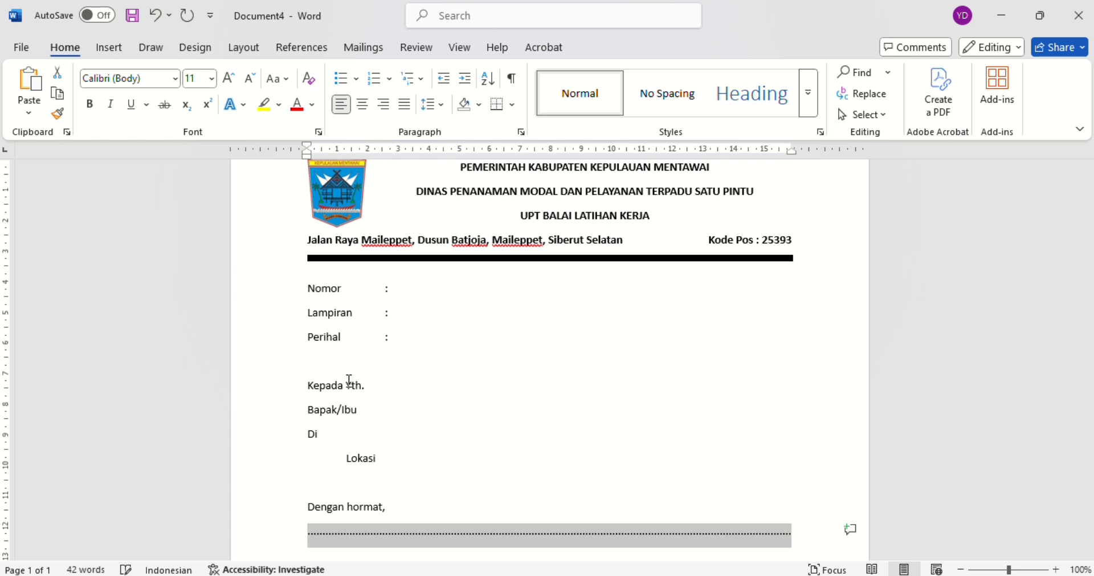
key(BackSpace)
key(ctrl+v)
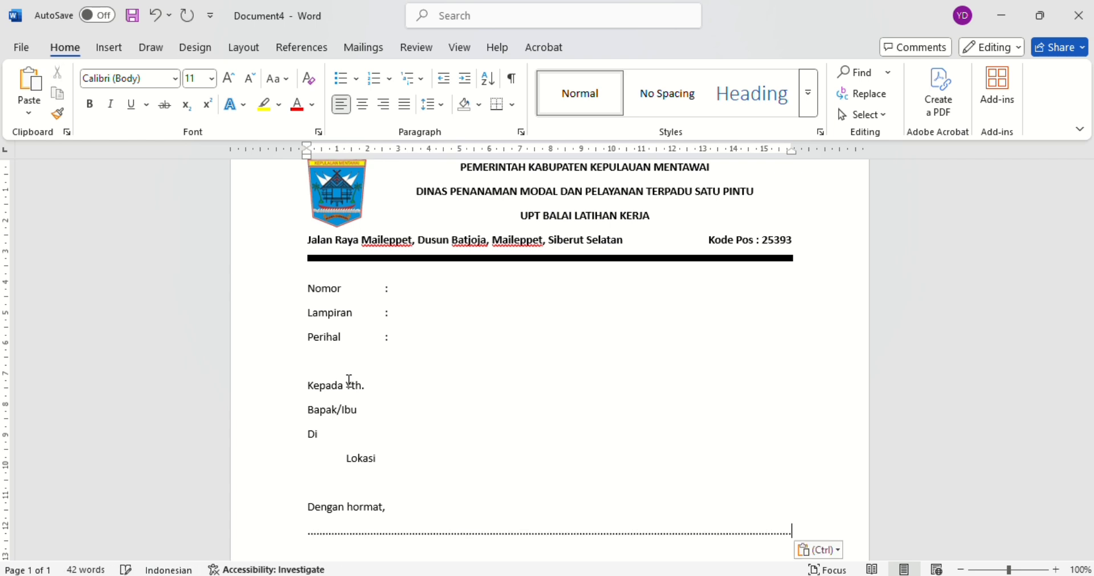
key(shift+Home)
key(ctrl+c)
key(ctrl+v)
key(ctrl)
key(Left)
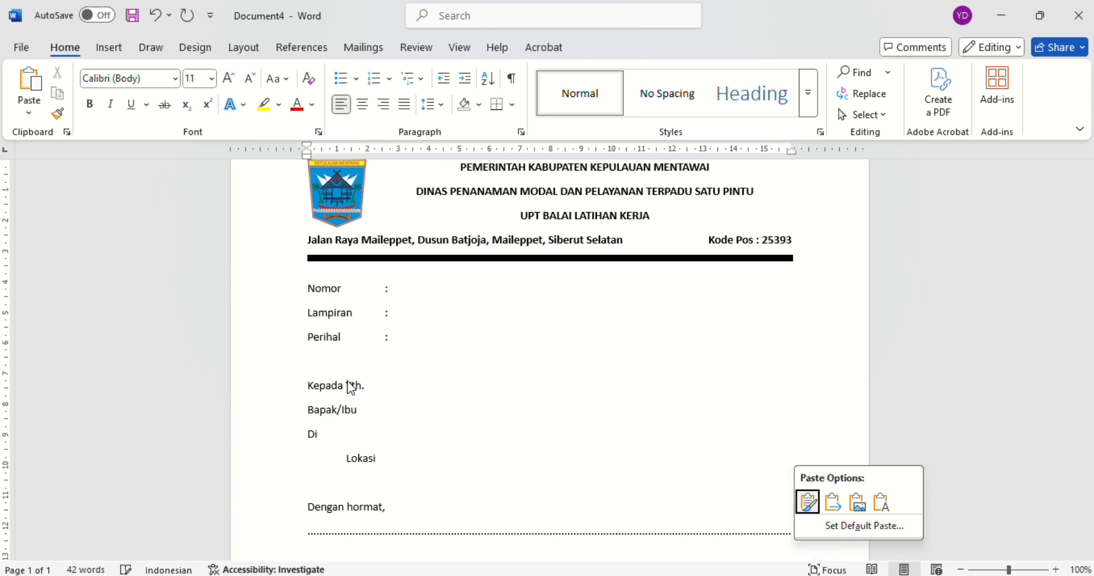
click(513, 525)
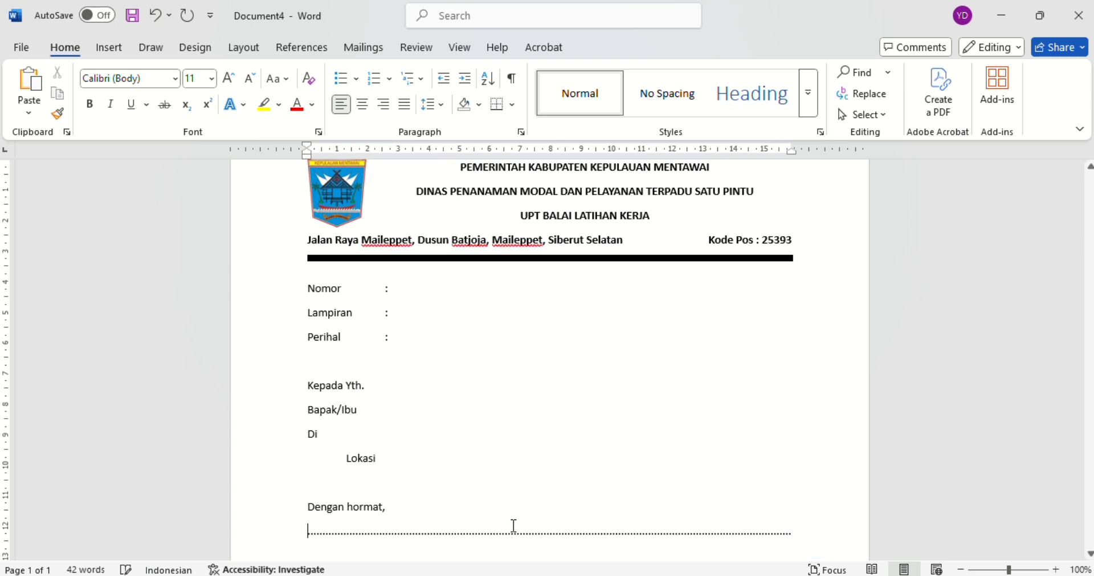
Duplicate the dotted line twice beneath itself and remove the blank line between the copies
key(End)
key(shift+Home)
key(ctrl+c)
key(End)
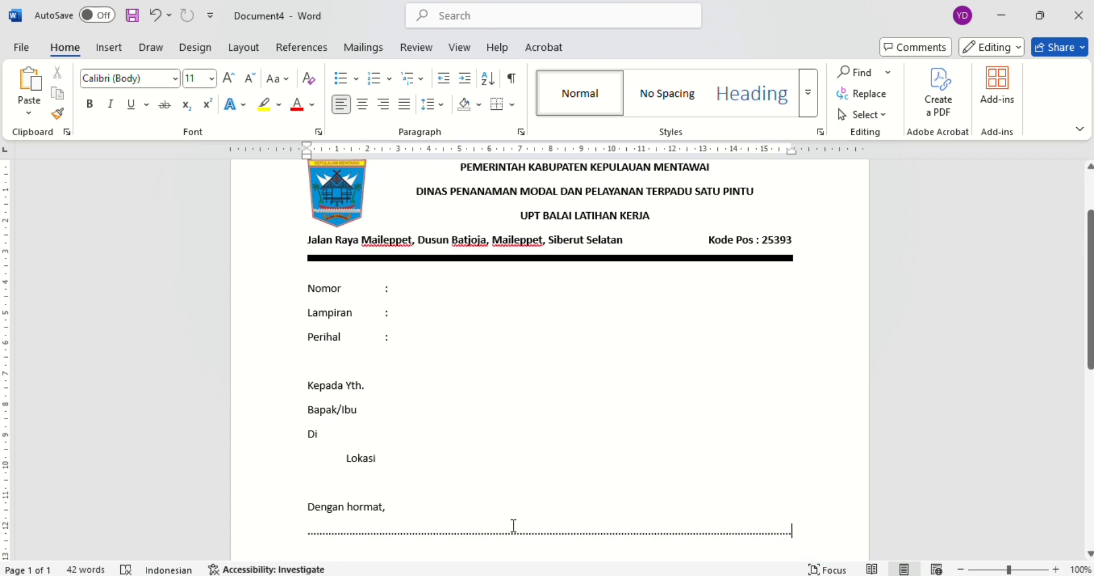
key(Return)
key(ctrl+v)
key(Return)
key(ctrl+v)
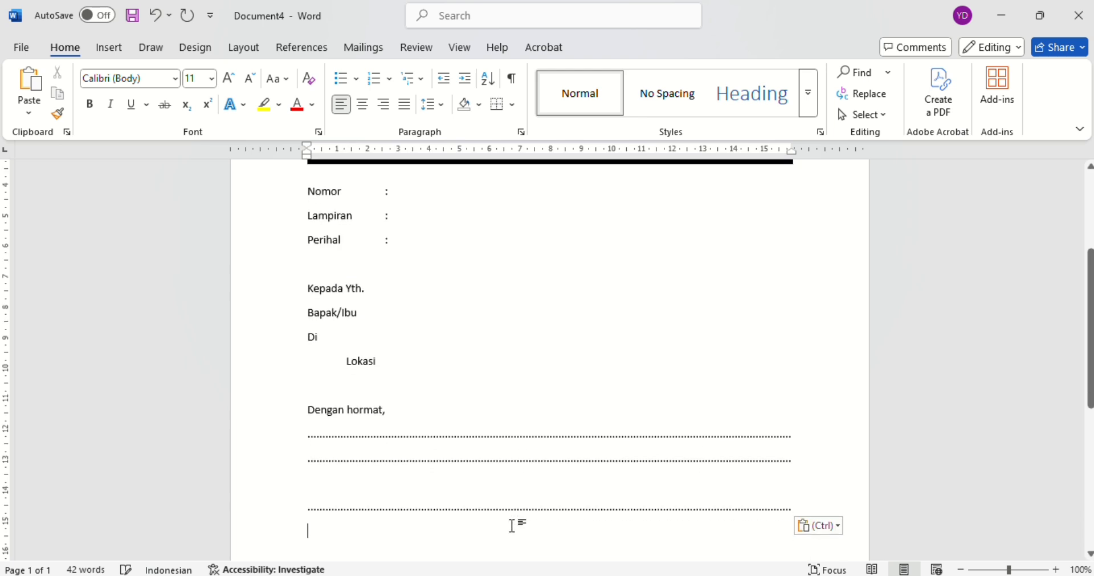
key(Up)
key(Up)
key(BackSpace)
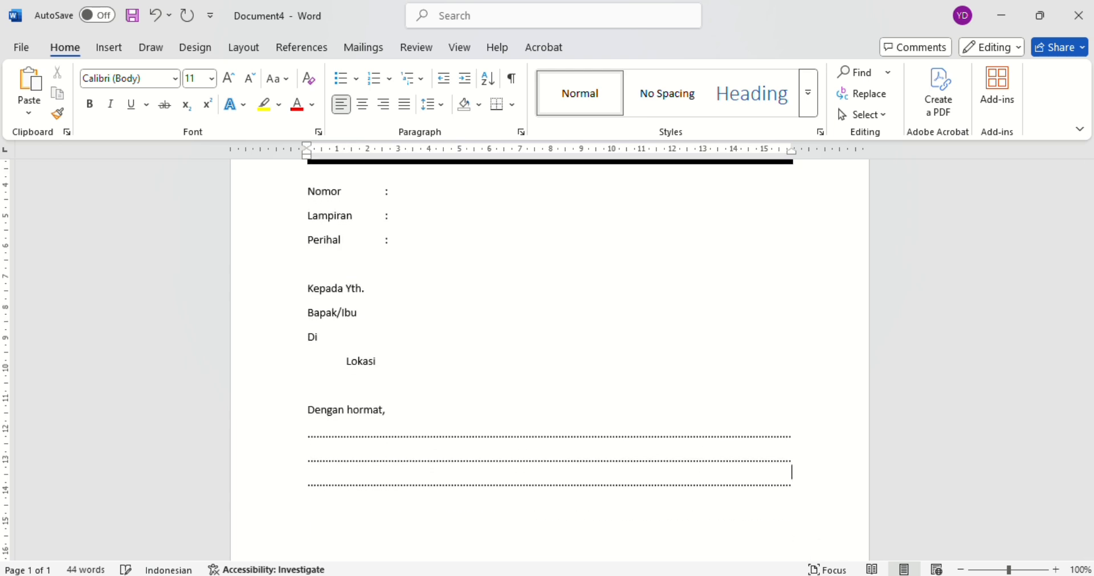
Add three more copies of the dotted line to extend the letter body to six dotted rows
click(512, 500)
key(ctrl+v)
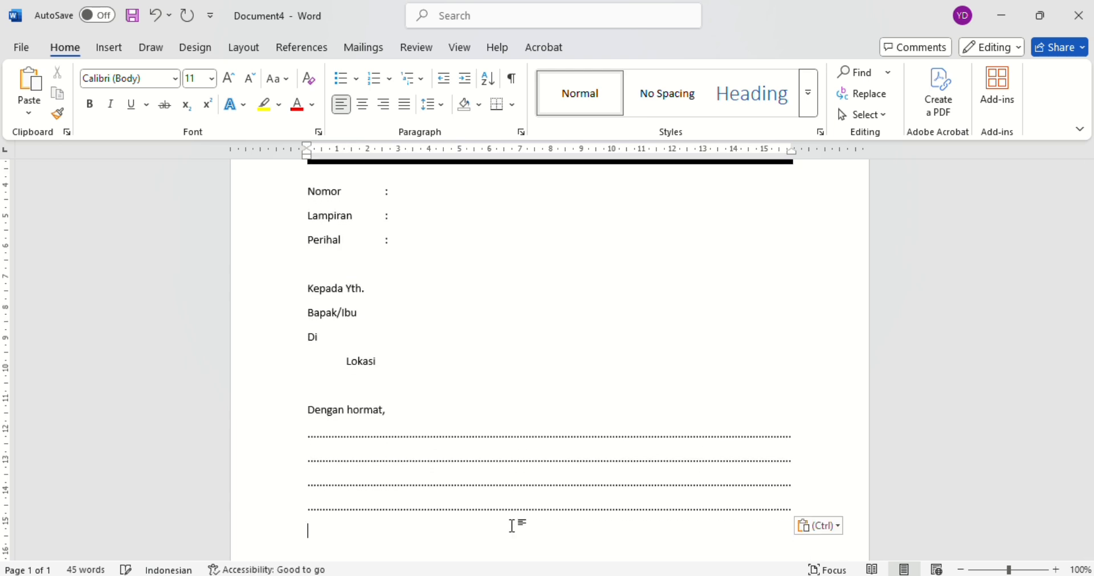
key(ctrl+v)
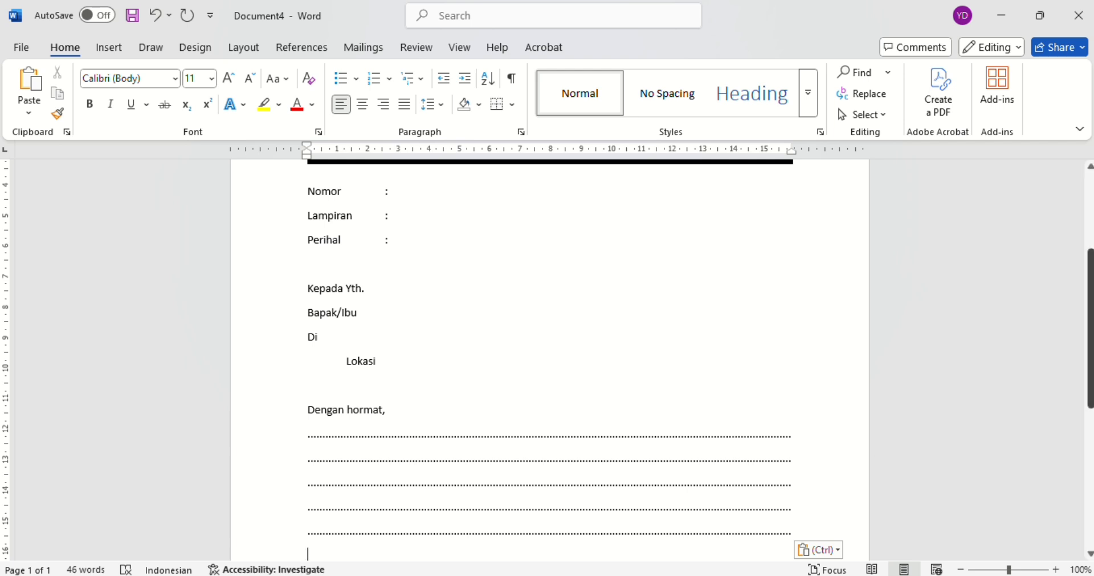
drag(1091, 297, 1091, 375)
key(ctrl+v)
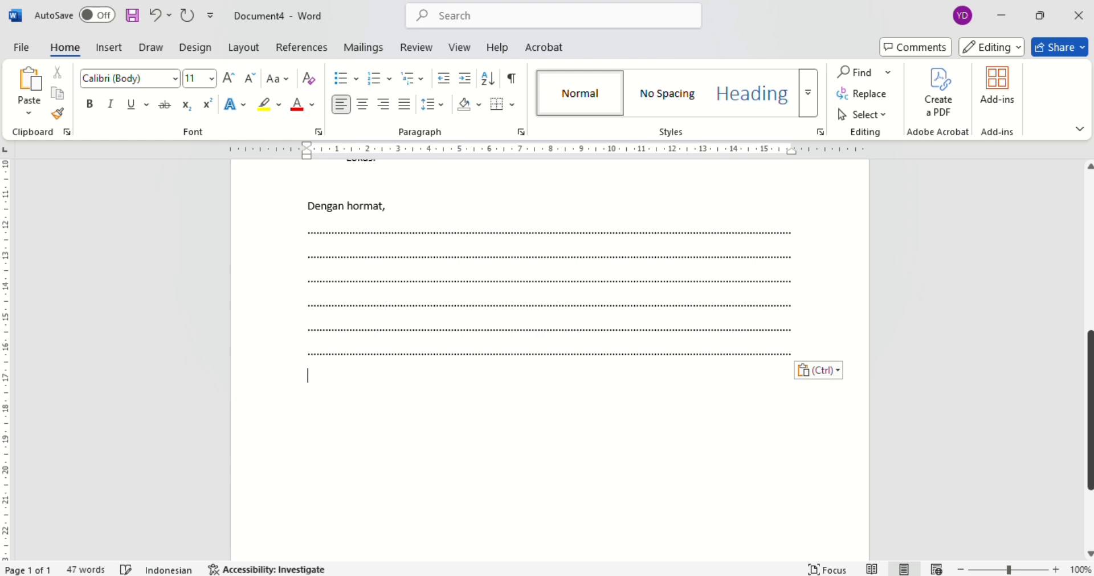
Leave a blank line below the dotted rows and enter the place and date "Maileppet, 01 Januari 2025"
mouse_move(1091, 388)
mouse_down()
mouse_move(1091, 308)
mouse_move(1091, 398)
mouse_move(1091, 288)
mouse_move(1091, 401)
mouse_up()
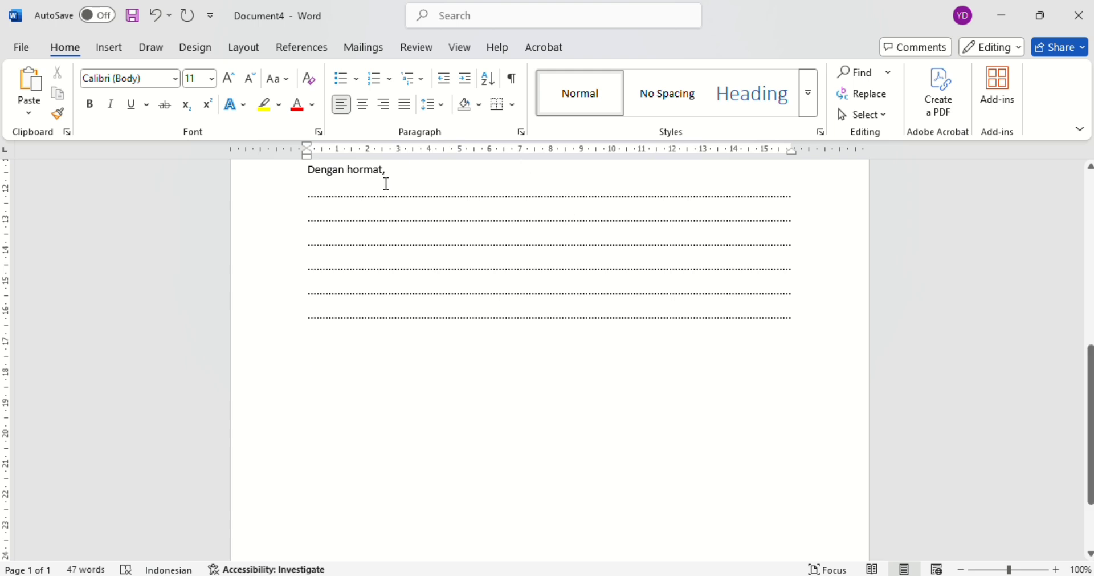
text(Mailep)
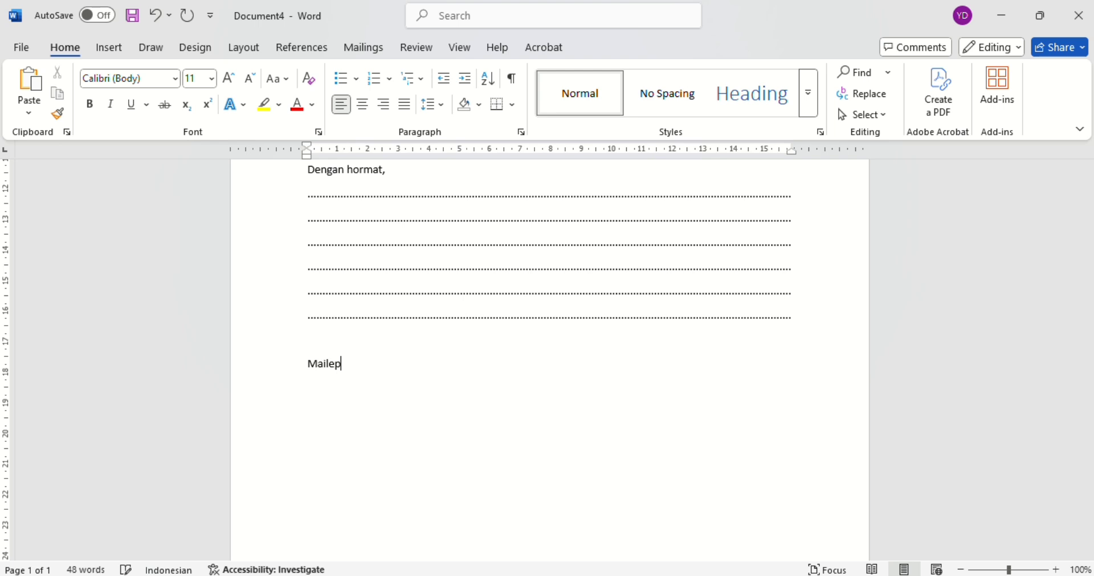
text(pet, 01 Januari)
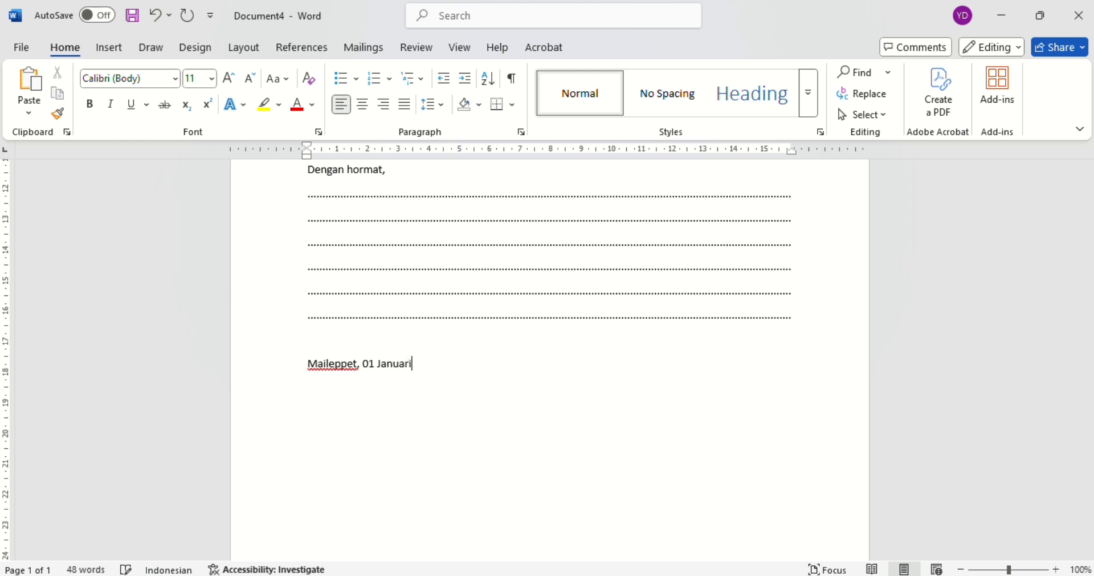
text( 2025)
key(Return)
Enter the title "Instruktur Ahli Pertama" below the date, followed by a blank line and the lines "Nama" and "NIP"
text(Instruktur Ah)
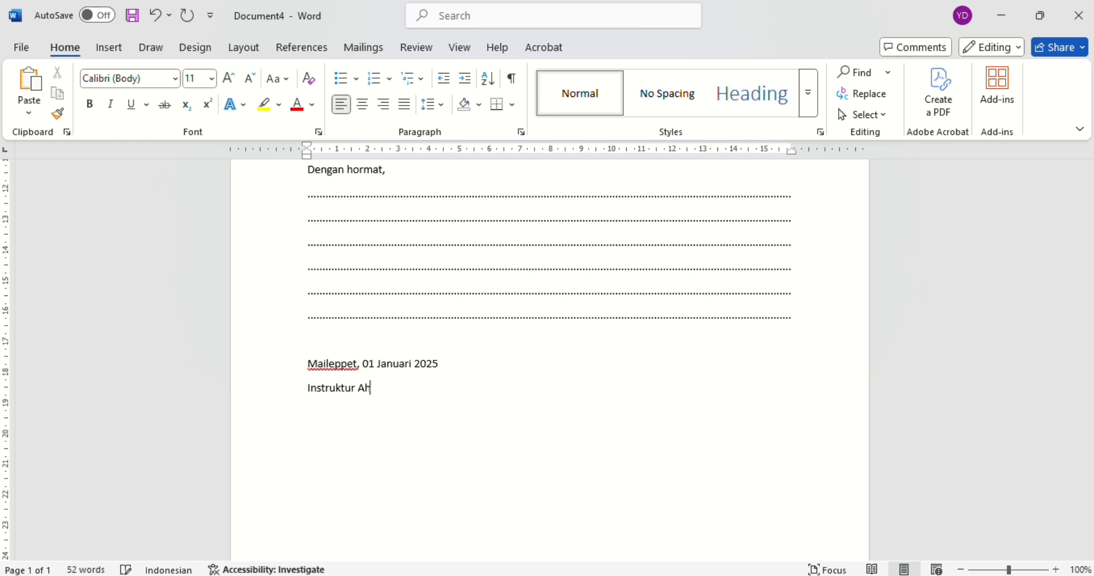
text(li Pertama)
key(Return)
key(Return)
text(Nama)
key(Return)
text(NIP)
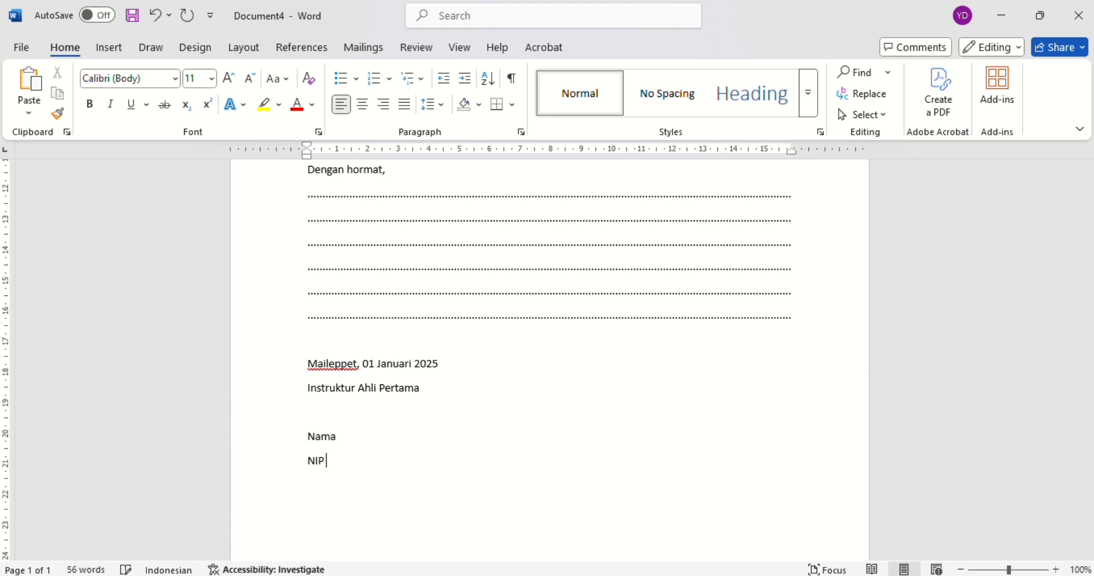
Replace the "Nama" and "NIP" lines with a single placeholder line "[NAMA]"
key(BackSpace)
key(BackSpace)
key(BackSpace)
key(BackSpace)
key(BackSpace)
key(BackSpace)
key(BackSpace)
key(BackSpace)
key(BackSpace)
text(Na)
key(BackSpace)
key(BackSpace)
text([NAMA])
Try right-aligning the signature block from the date line through "[NAMA]"
key(Left)
key(Left)
key(Left)
key(Left)
key(Down)
key(shift+Down)
key(shift+Down)
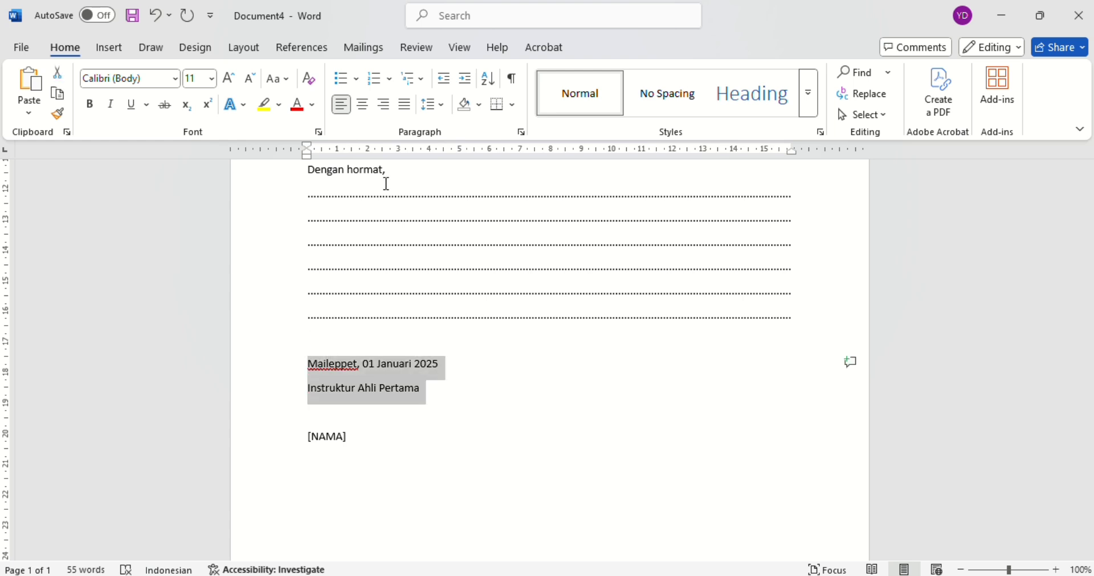
key(shift+Down)
key(shift+Down)
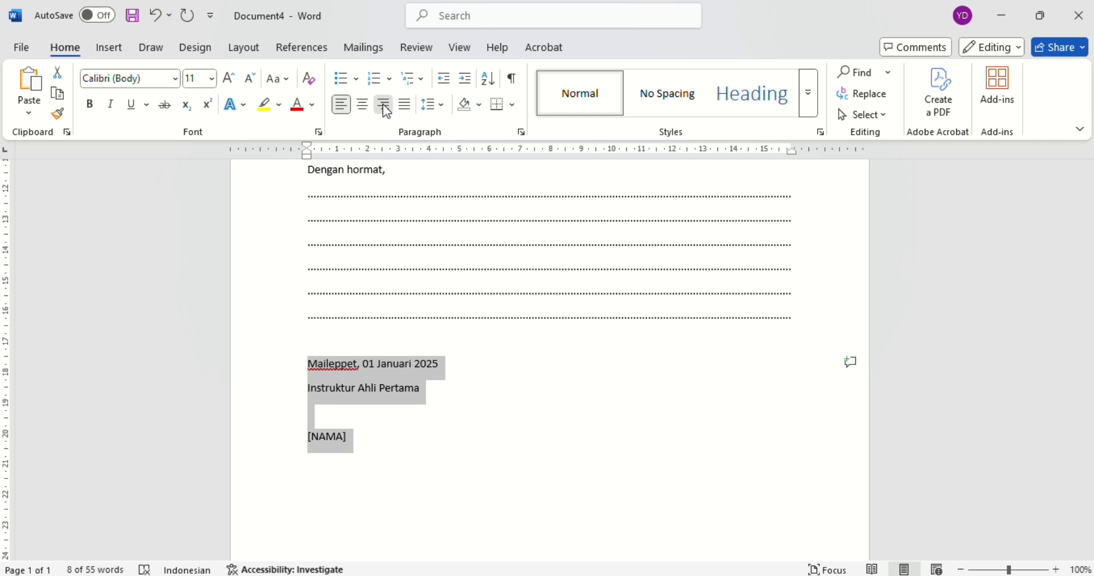
click(386, 108)
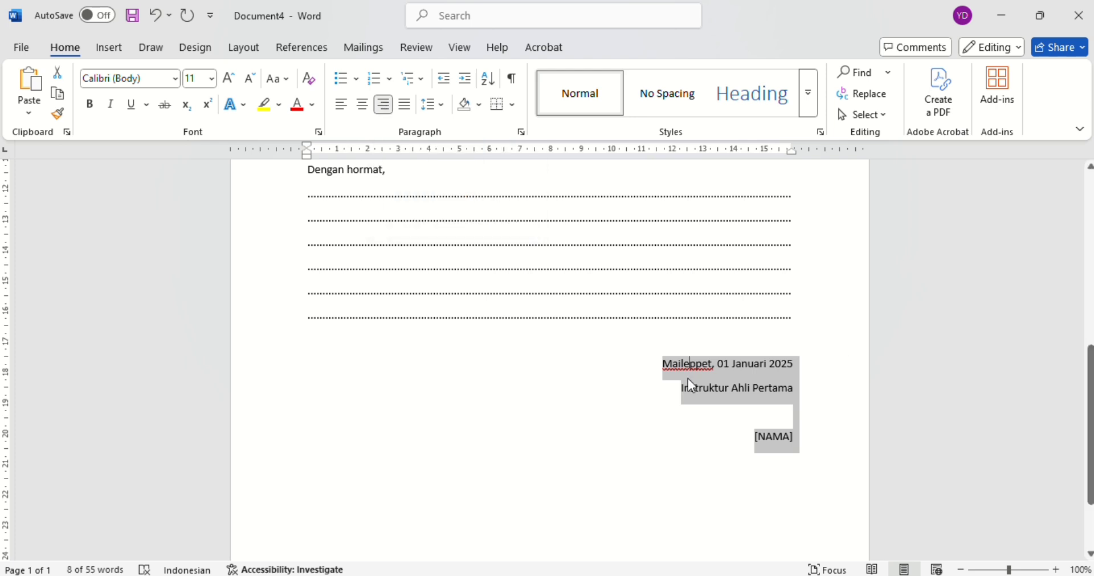
Undo the right alignment of the signature block
click(668, 367)
drag(668, 366, 794, 442)
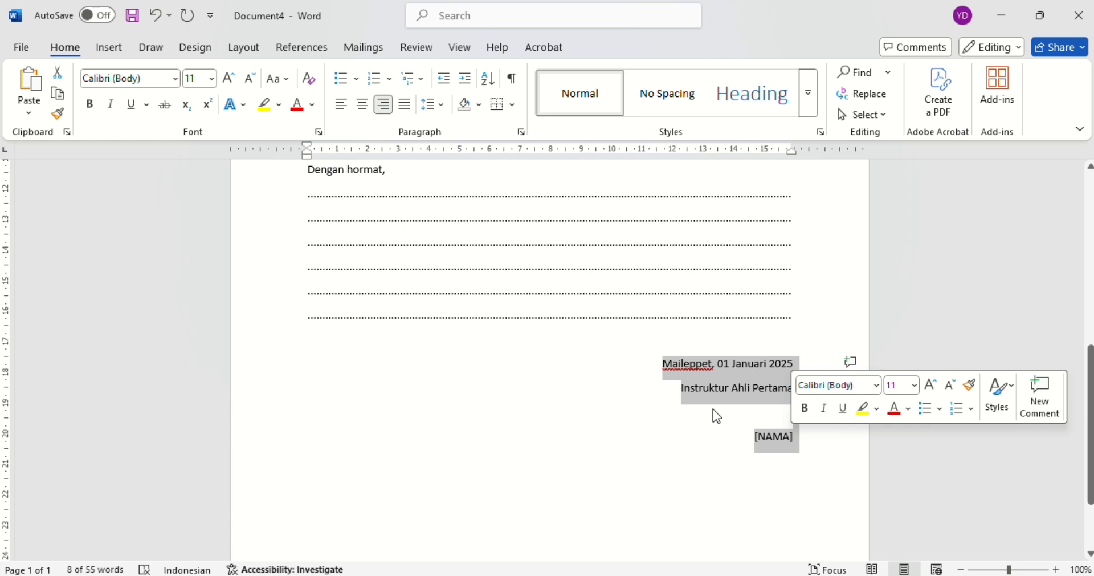
click(661, 368)
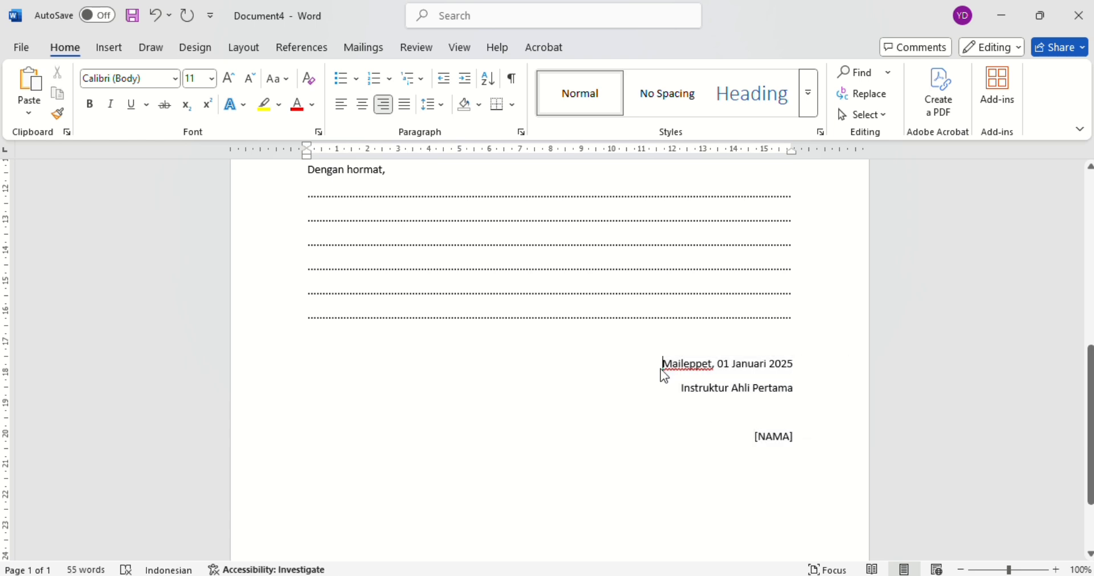
key(ctrl+z)
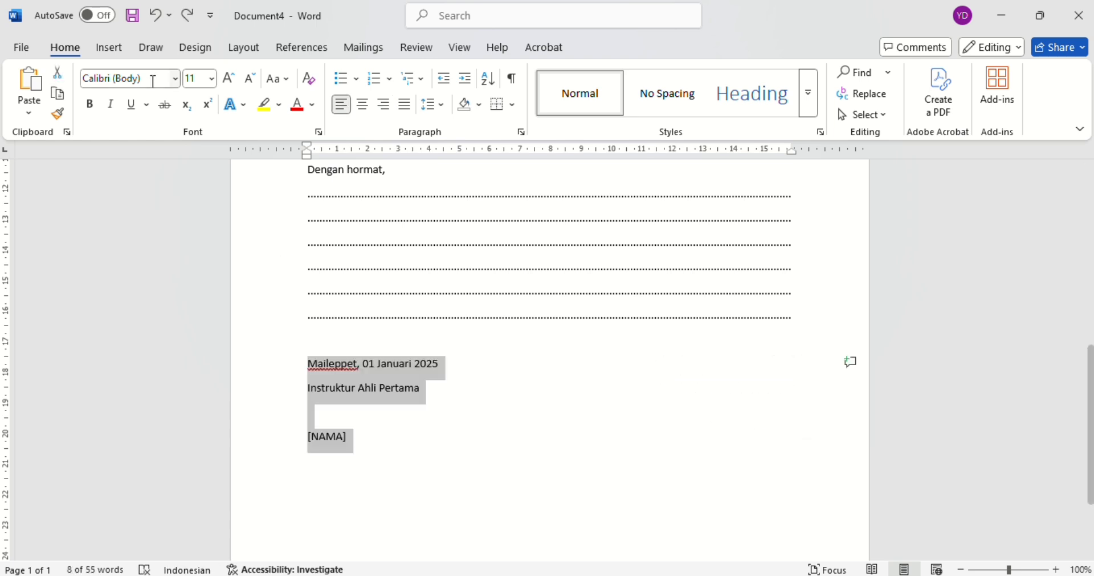
Lay out the selected signature block in two columns
click(120, 53)
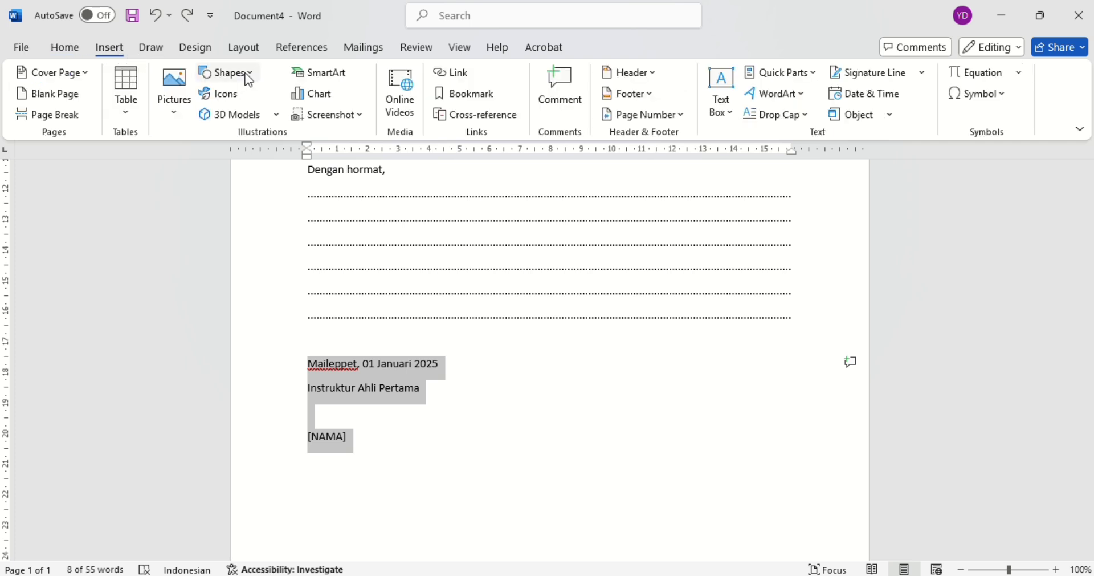
click(246, 52)
click(176, 116)
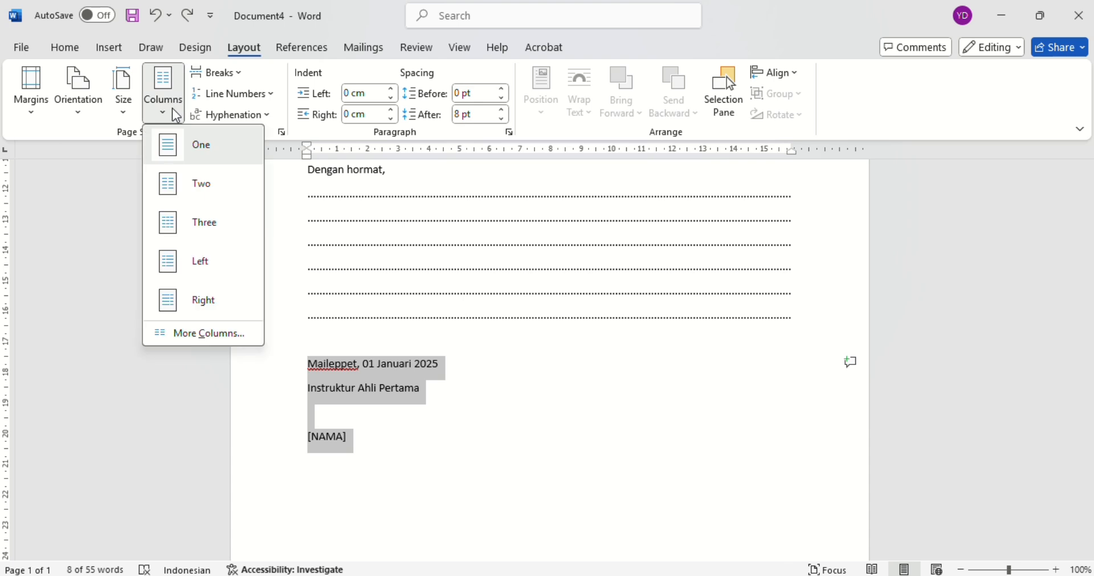
click(185, 198)
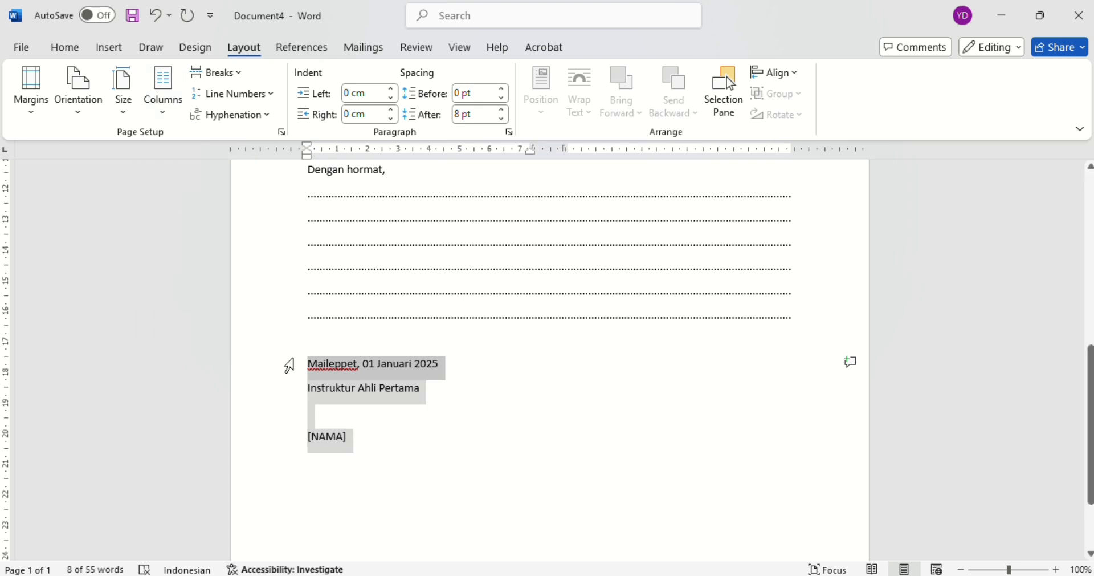
Insert blank lines above the "Maileppet" date line until the whole signature block moves into the second column
click(290, 365)
click(415, 387)
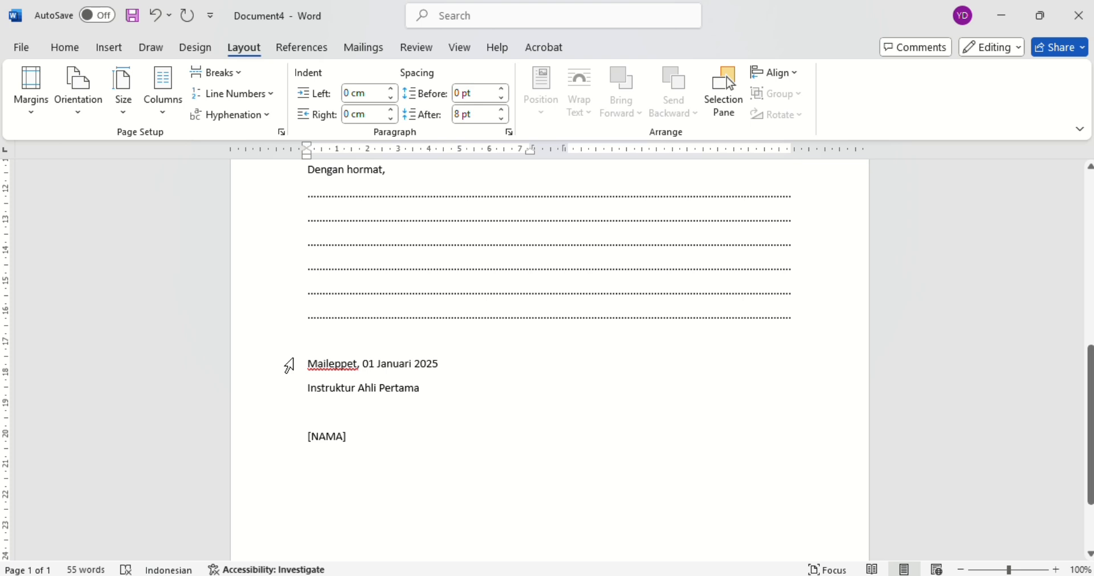
key(Return)
key(Return)
key(Return)
key(Return)
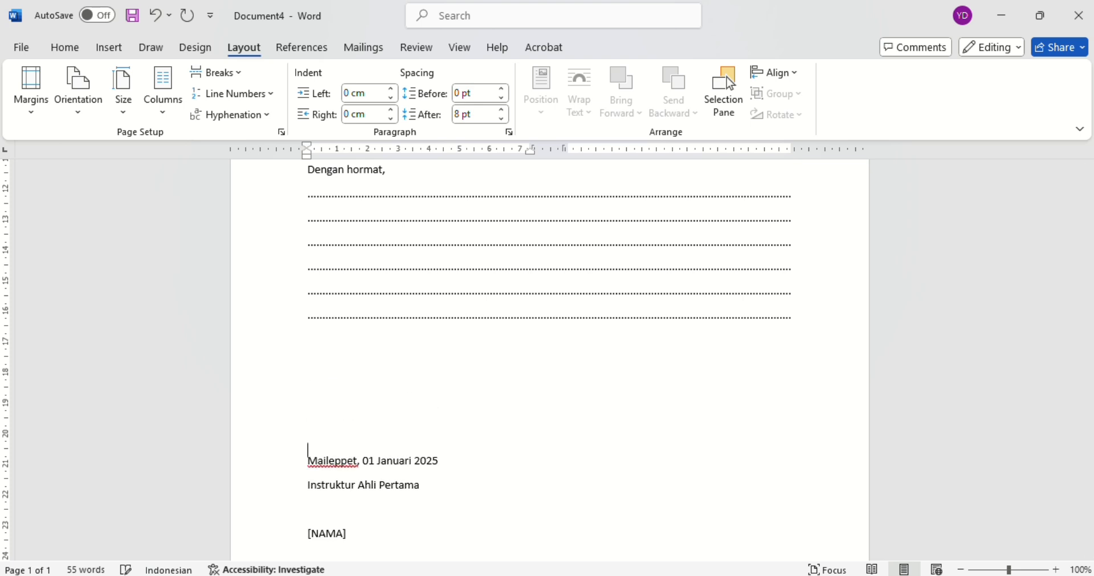
key(Return)
key(Return)
key(Return)
key(Return)
key(Return)
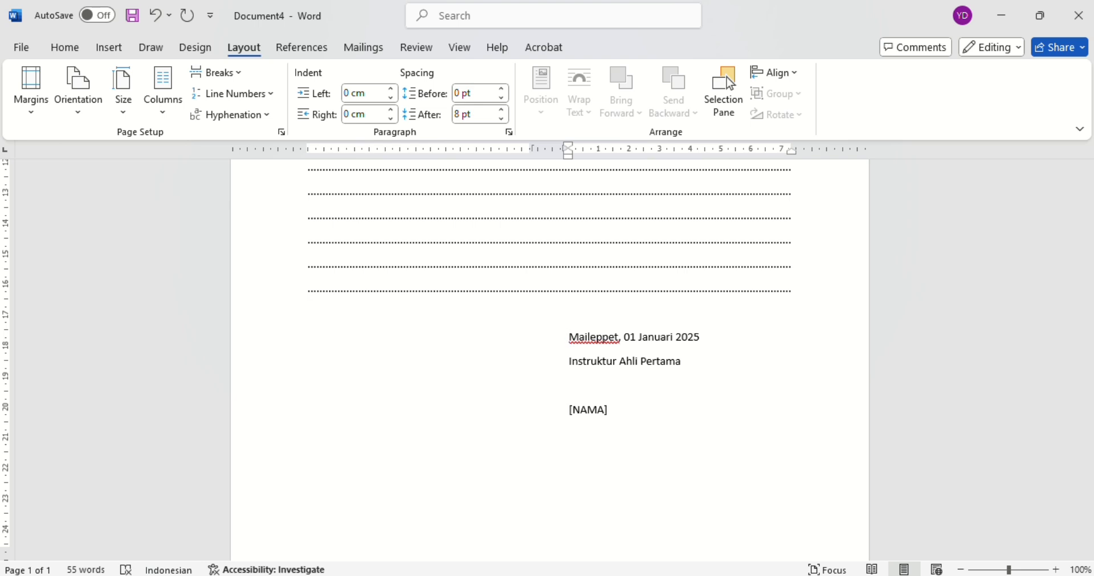
click(338, 366)
key(shift+Down)
key(shift+Down)
key(shift+Down)
key(shift+Down)
key(shift+Down)
key(shift+Down)
key(shift+Down)
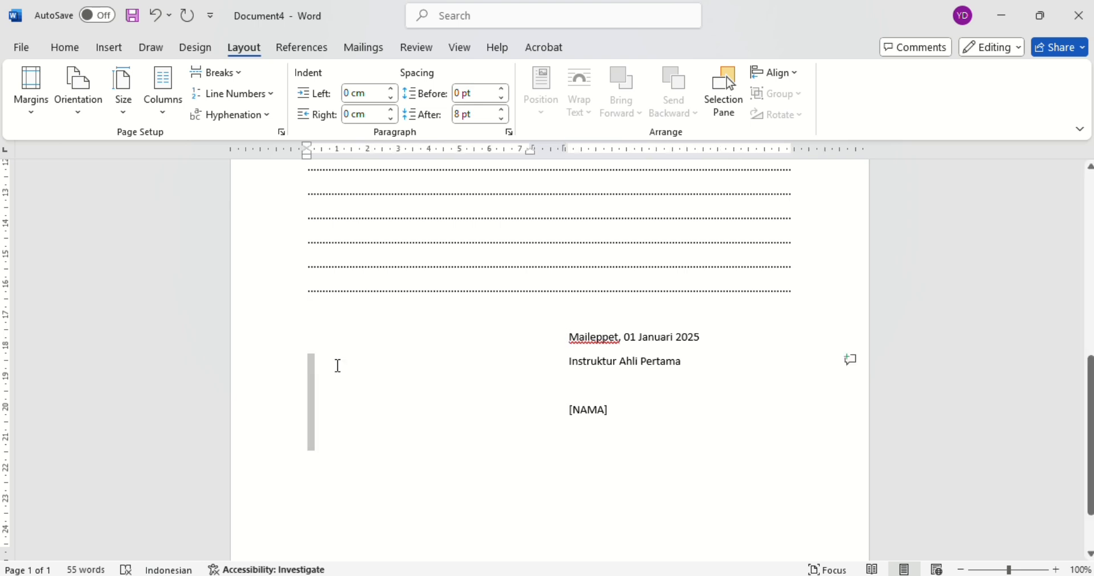
key(shift+Down)
key(shift+Down)
key(shift+Down)
key(shift+Down)
key(shift+Down)
key(shift+Down)
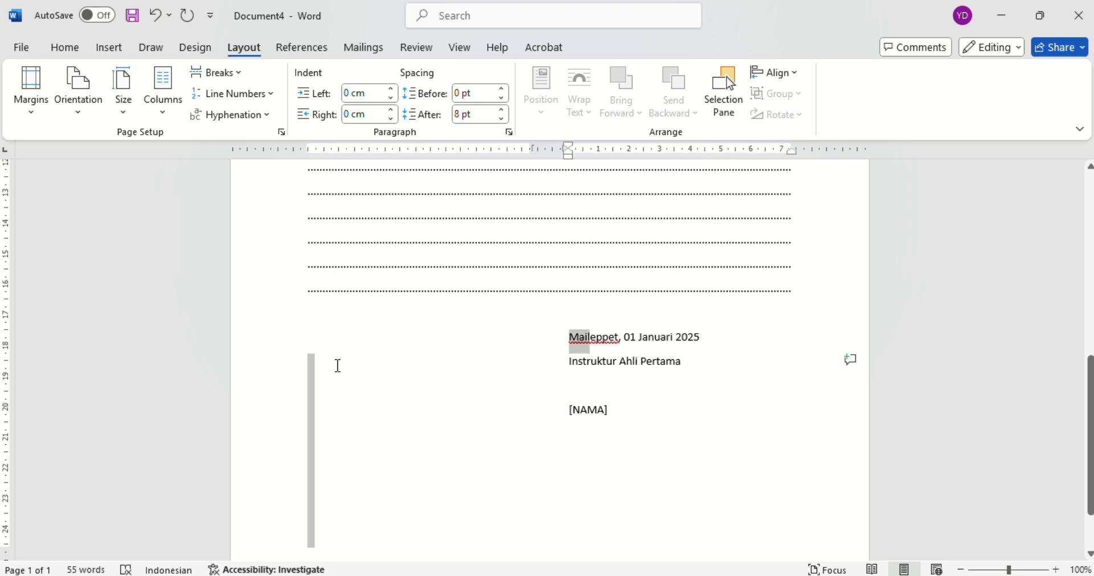
key(shift+Down)
key(shift+Down)
key(shift+Down)
key(shift+Down)
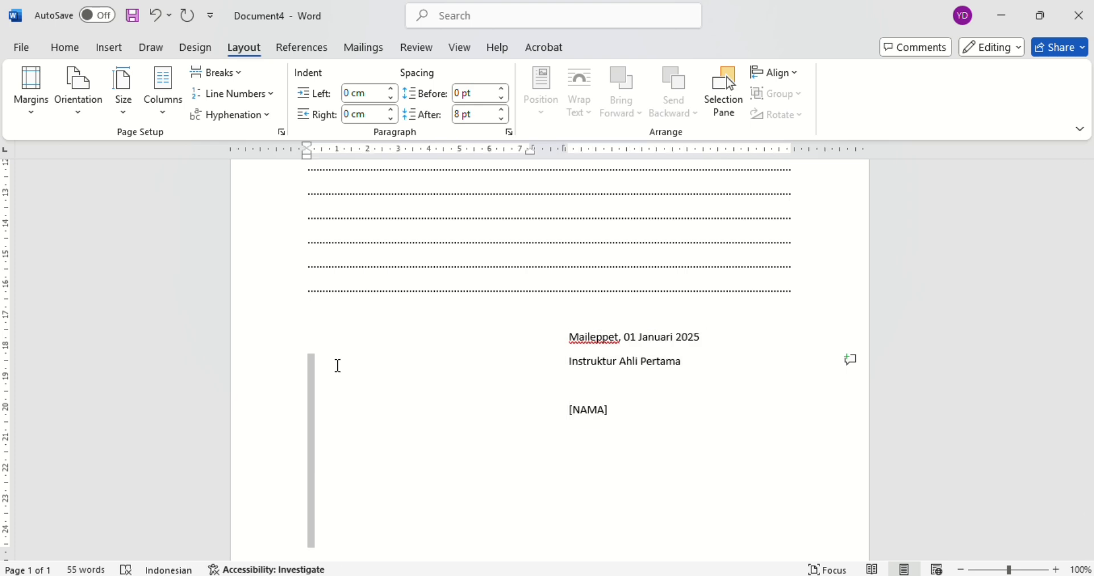
shift+click(642, 418)
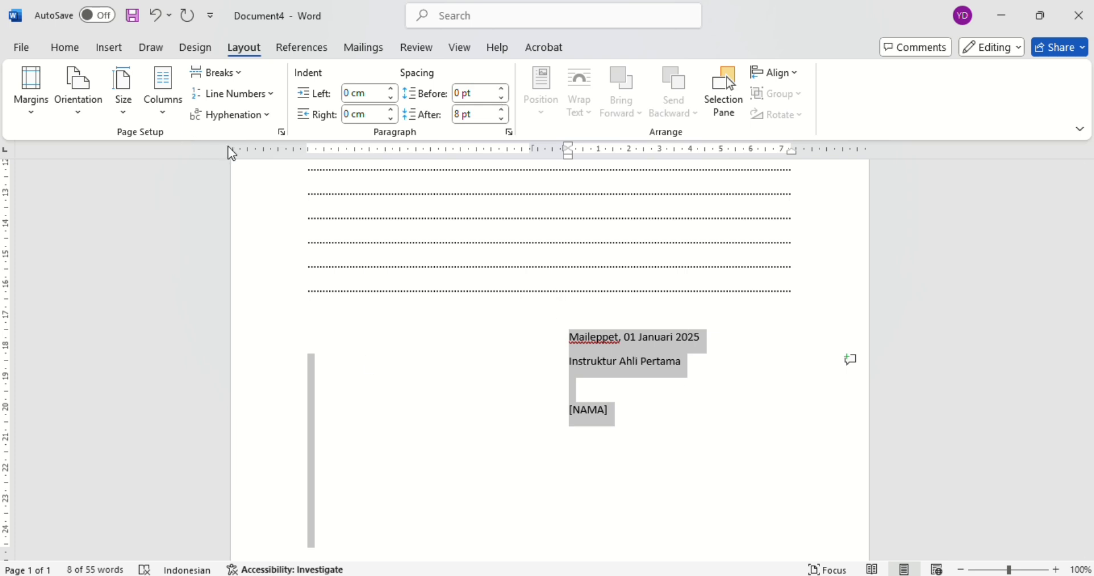
Center the signature block from the "Maileppet, 01 Januari 2025" line through "[NAMA]" within the second column
click(693, 420)
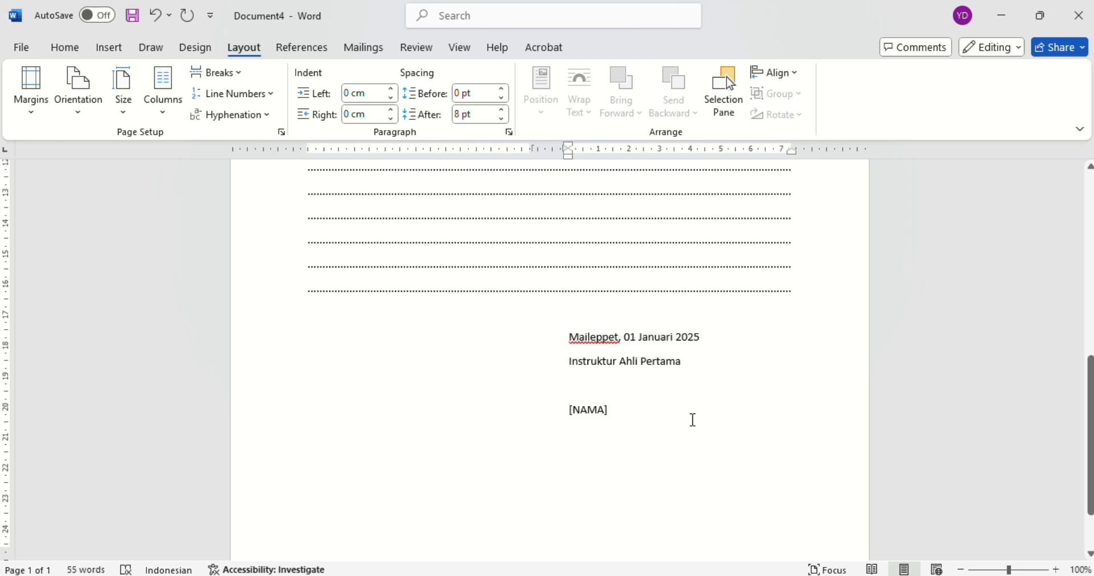
key(shift+Up)
key(shift+Up)
key(shift+Up)
key(shift+Left)
key(shift+Left)
key(shift+Left)
key(shift+Left)
key(shift+Left)
key(shift+Left)
key(shift+Left)
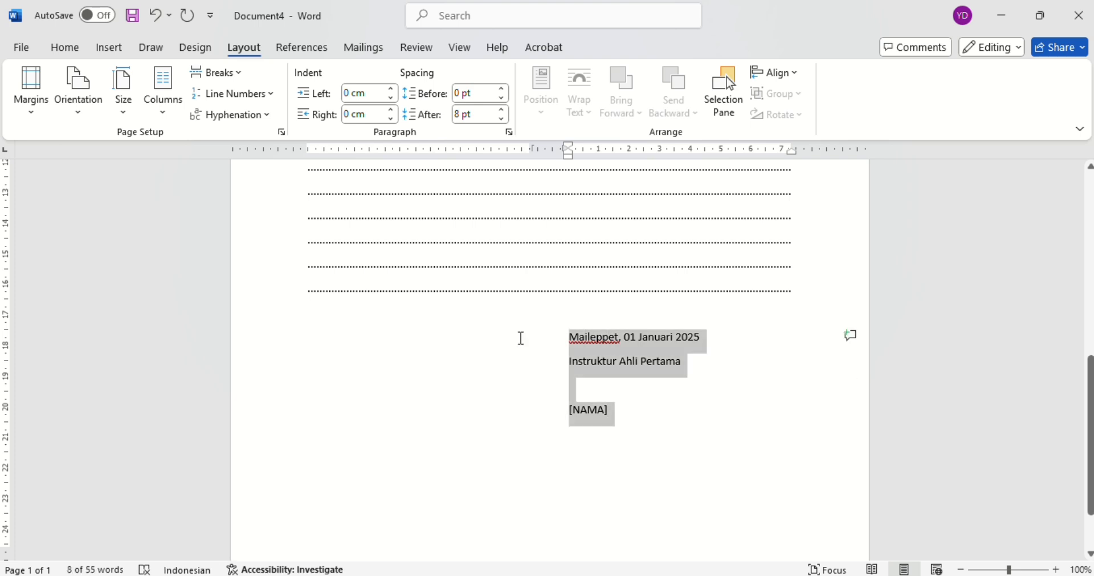
click(75, 50)
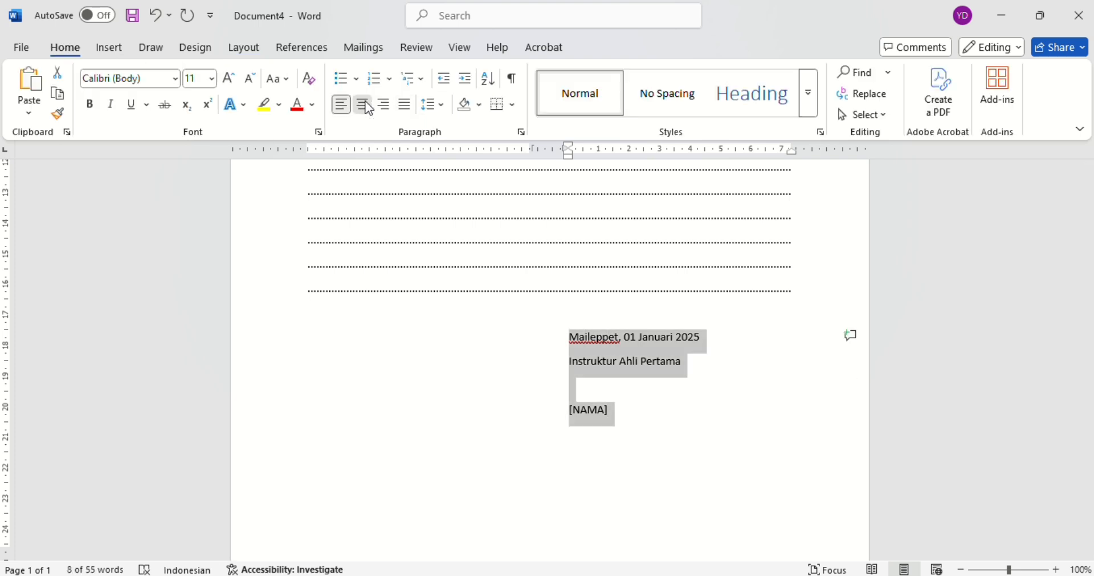
click(365, 105)
Add one more blank line below "Instruktur Ahli Pertama" to widen the signature space, and look over the letter
click(768, 359)
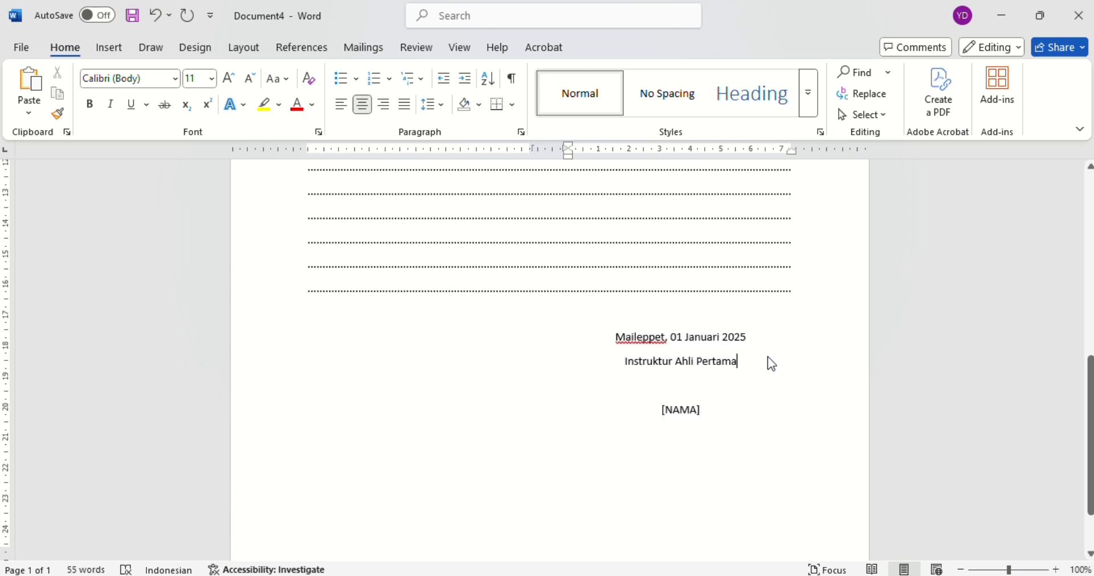
key(Return)
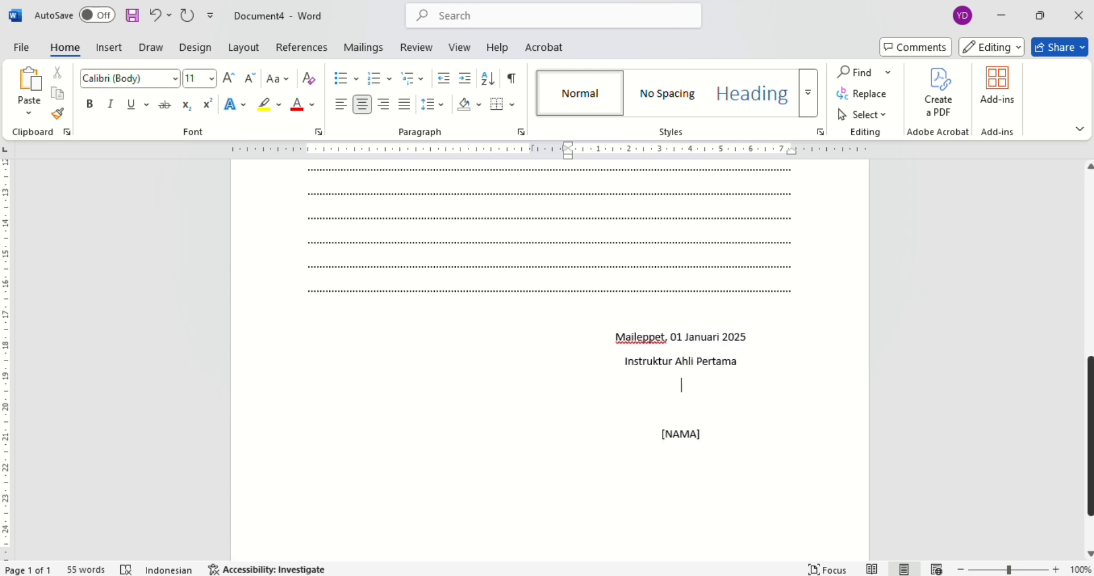
scroll(549, 360, down, 2)
scroll(550, 359, up, 6)
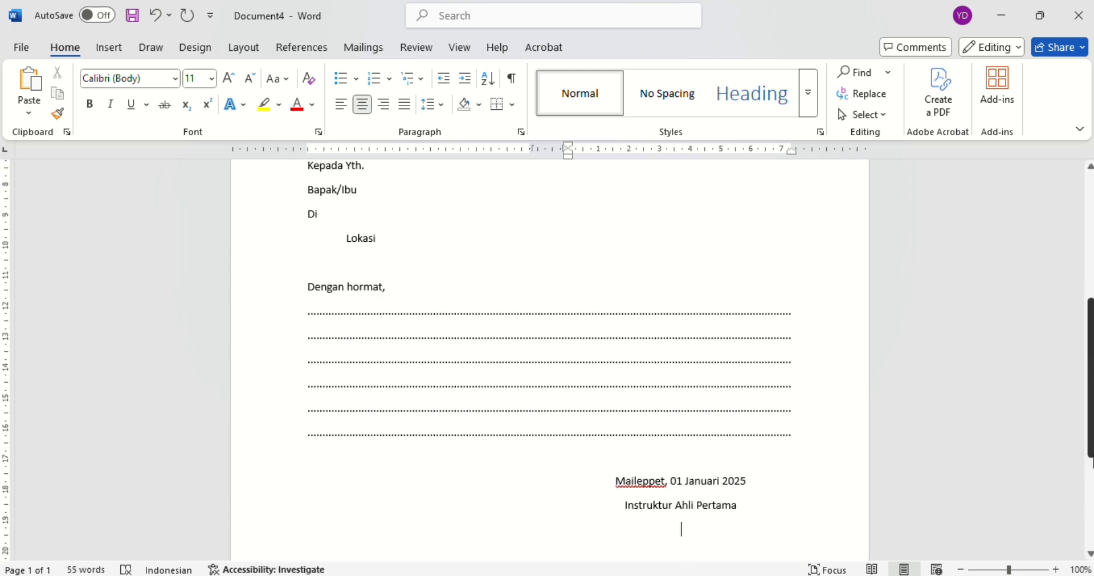
scroll(550, 359, up, 4)
scroll(549, 359, down, 5)
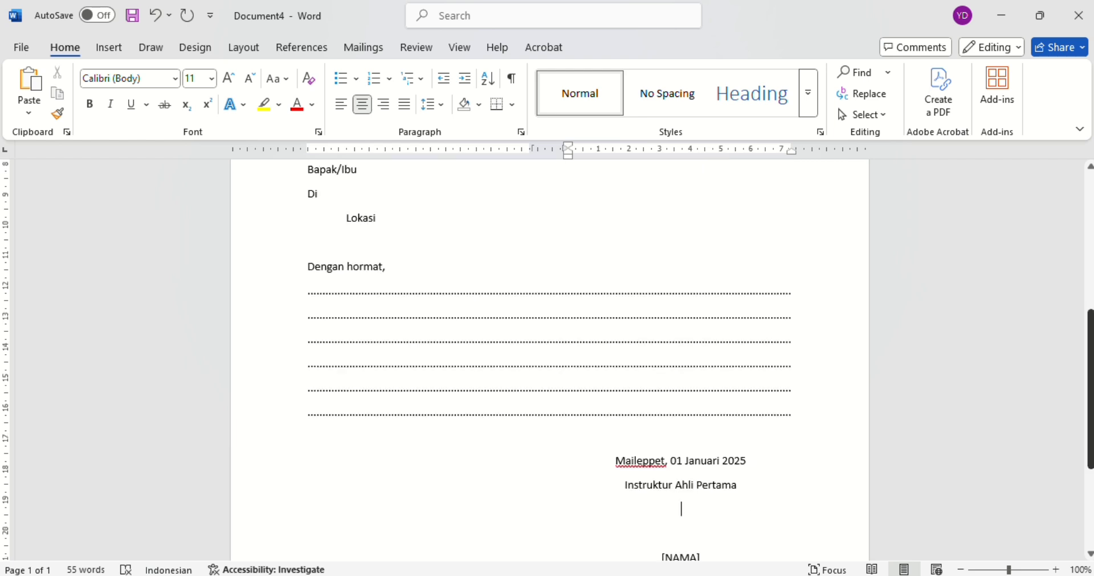
scroll(1091, 509, down, 3)
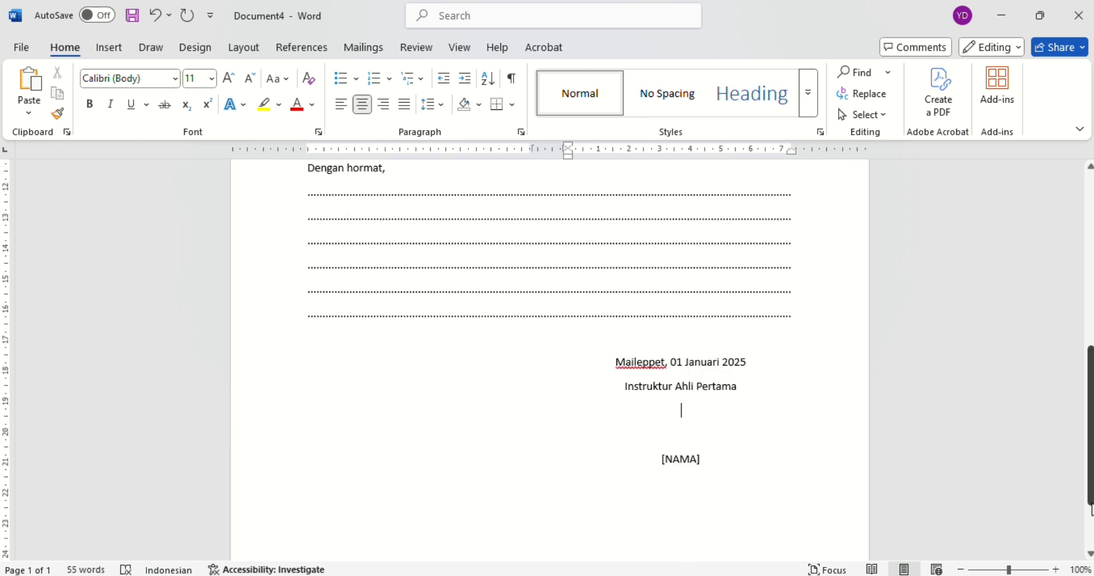